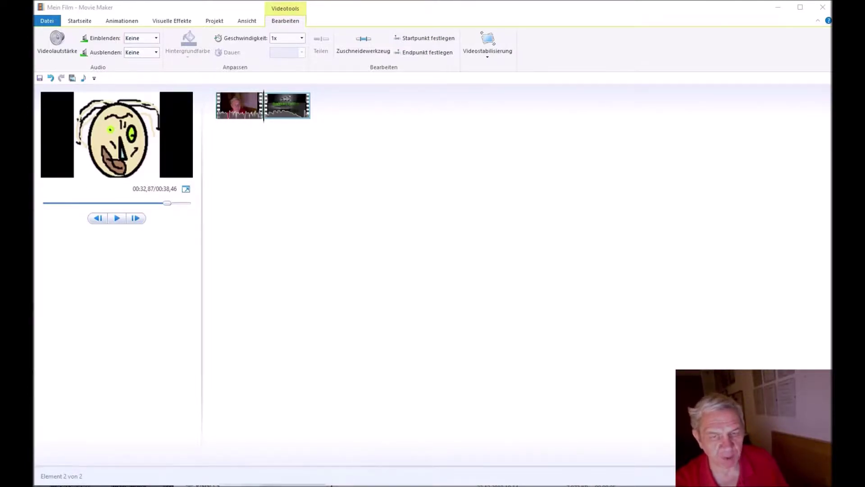
Switch to OpenShot Video Editor, look up its version information, and close the information window
left_click(272, 484)
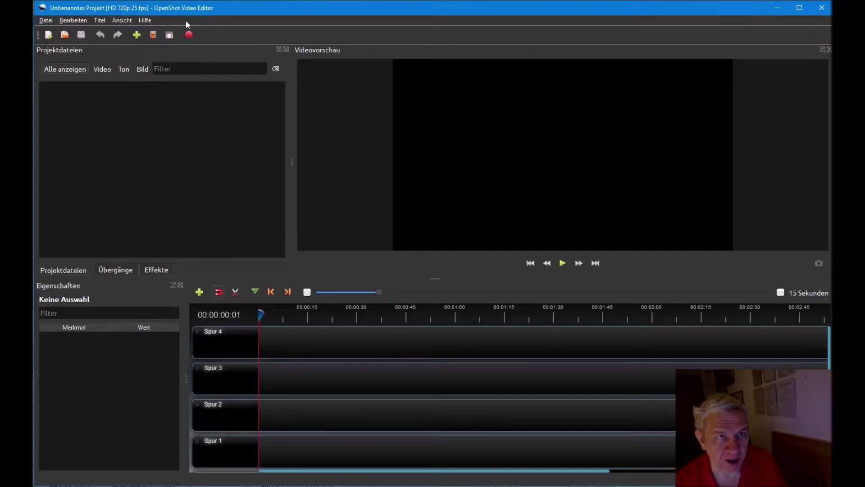
left_click(147, 20)
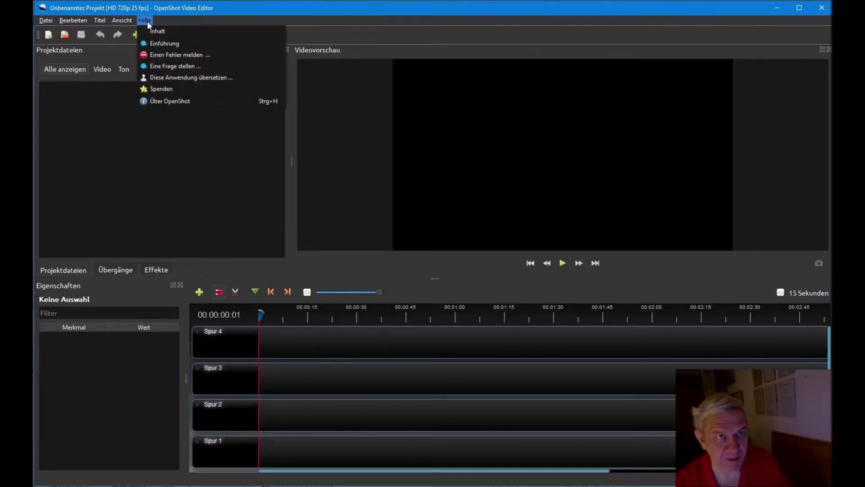
left_click(164, 101)
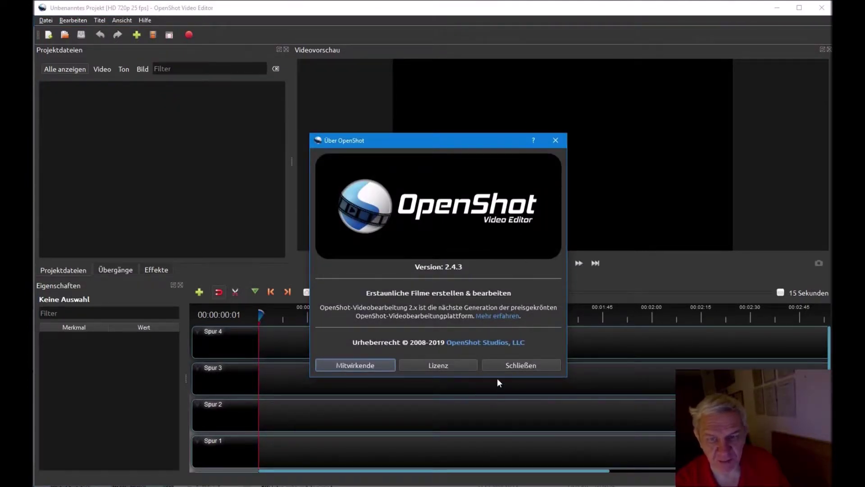
left_click(523, 364)
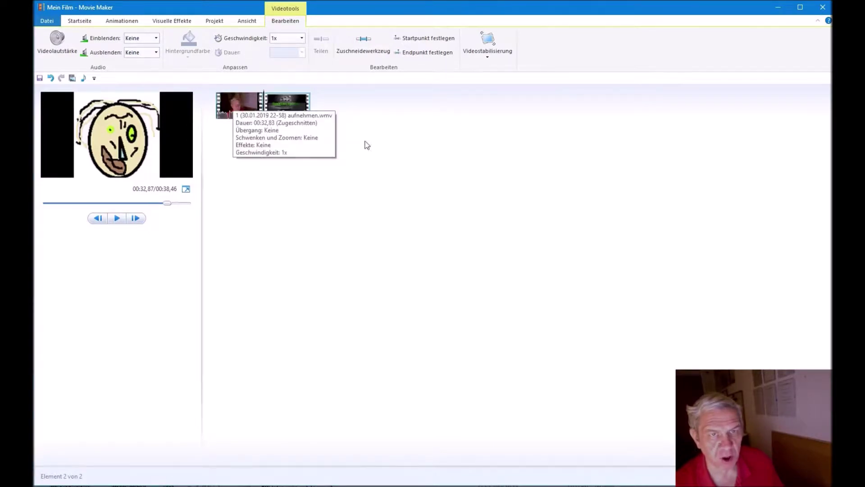
Play the second clip through to its end, and preview the first clip from its start, pausing at about 12 seconds
left_click(116, 219)
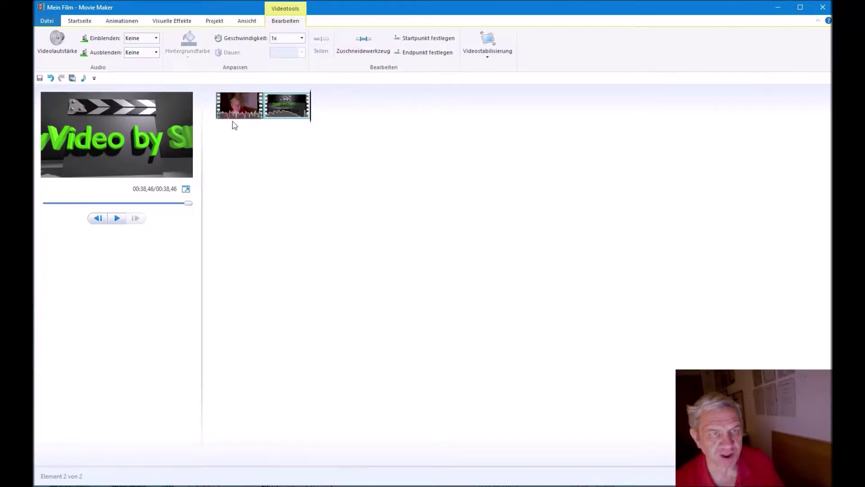
mouse_move(233, 120)
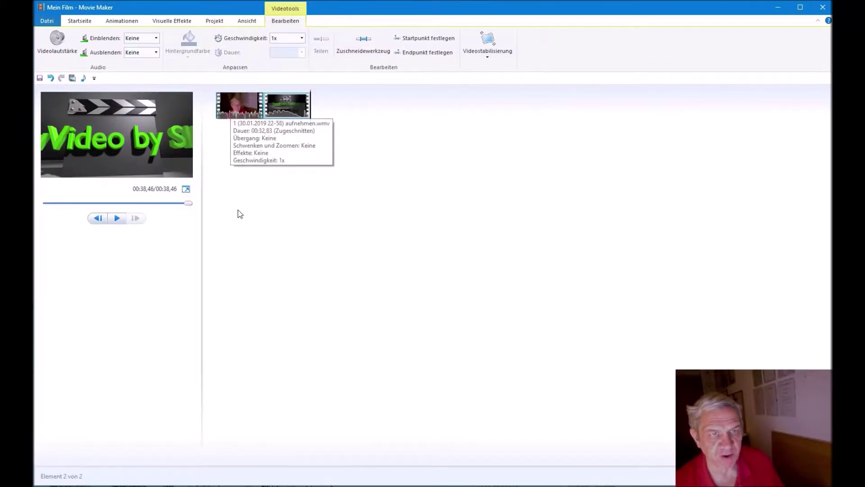
left_click(231, 104)
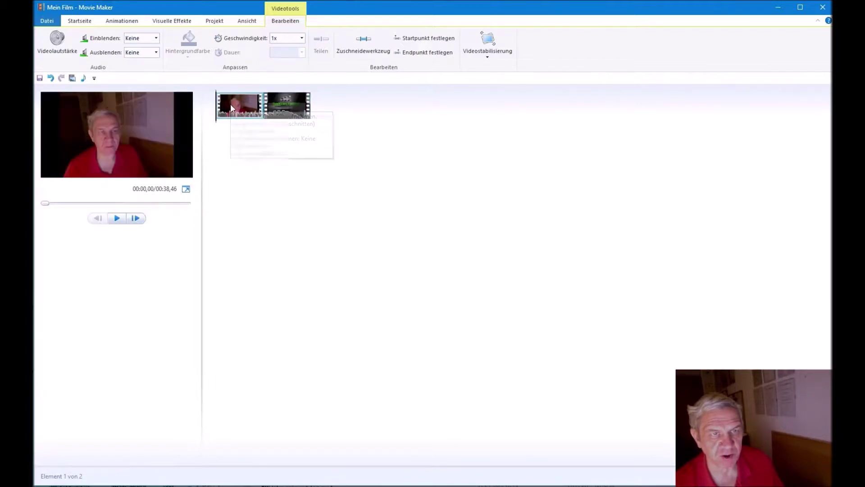
left_click(117, 218)
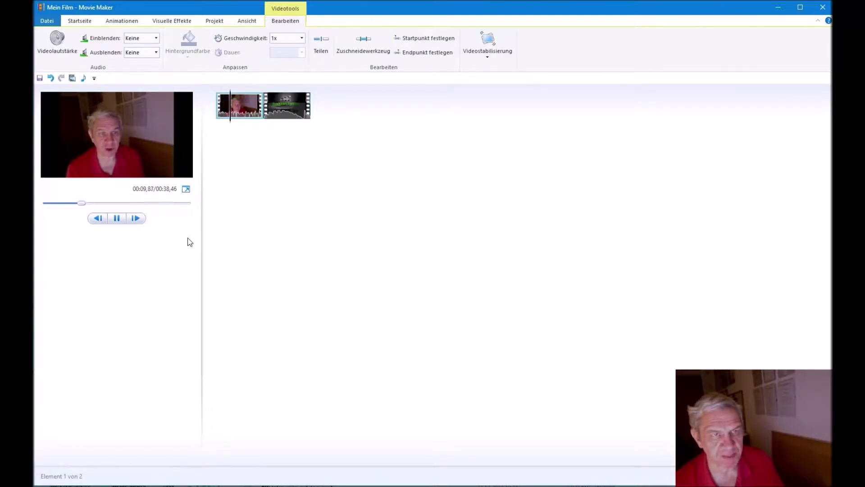
left_click(114, 219)
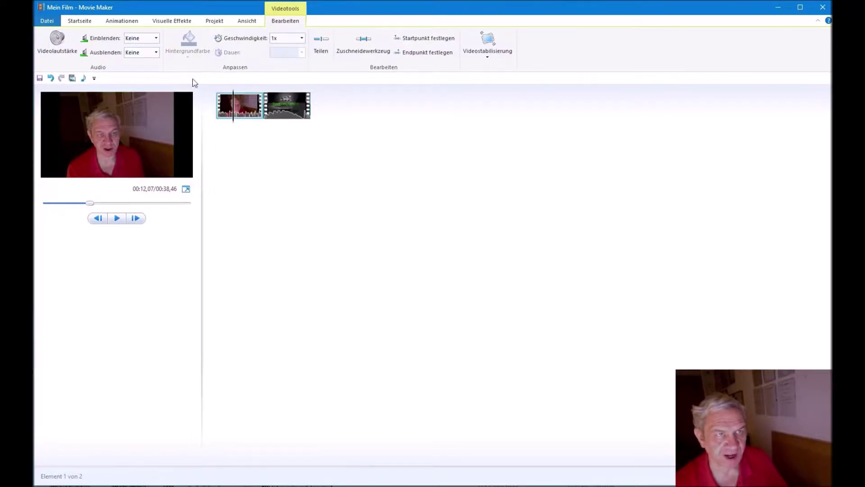
Try several visual effects from the end of the effects collection on the first clip, including the blue-green, mirrored and tilted flower samples
left_click(162, 23)
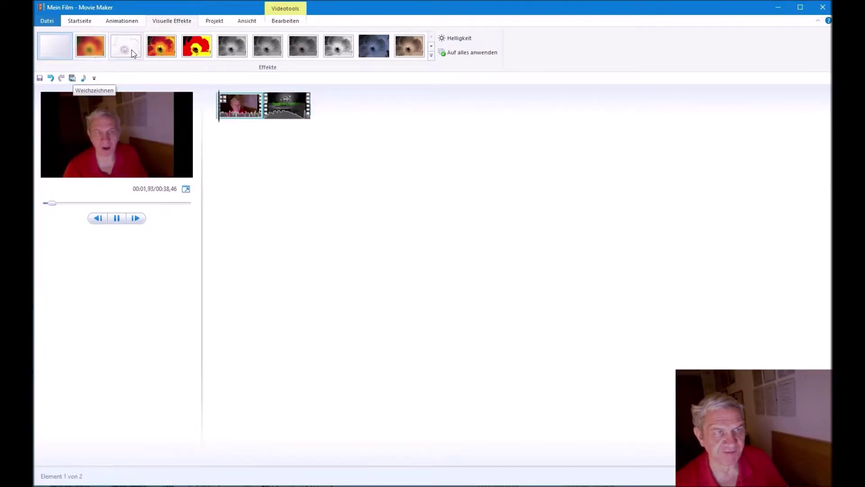
left_click(432, 46)
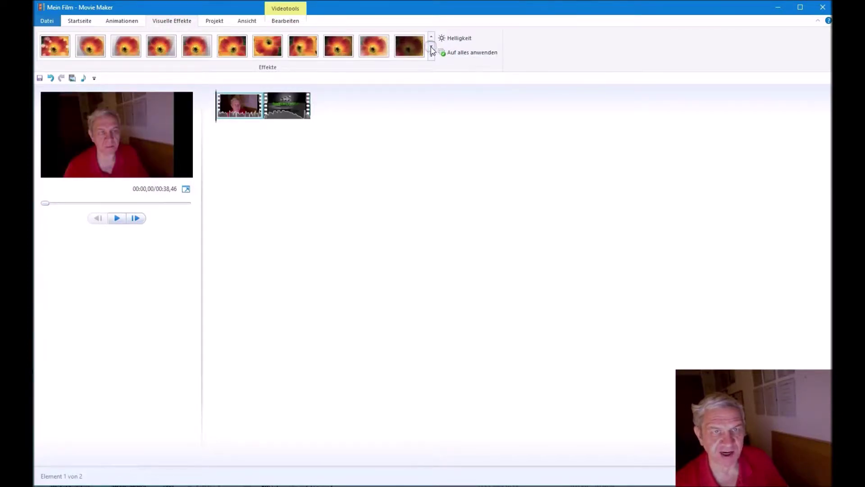
left_click(431, 46)
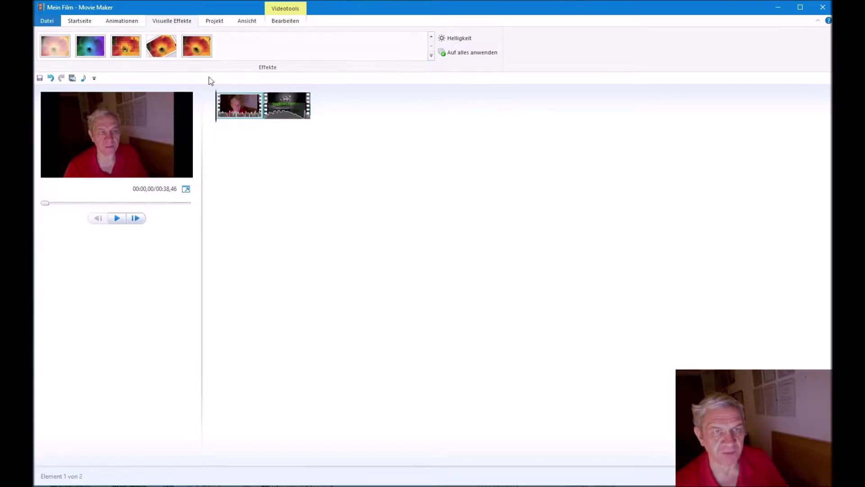
left_click(94, 48)
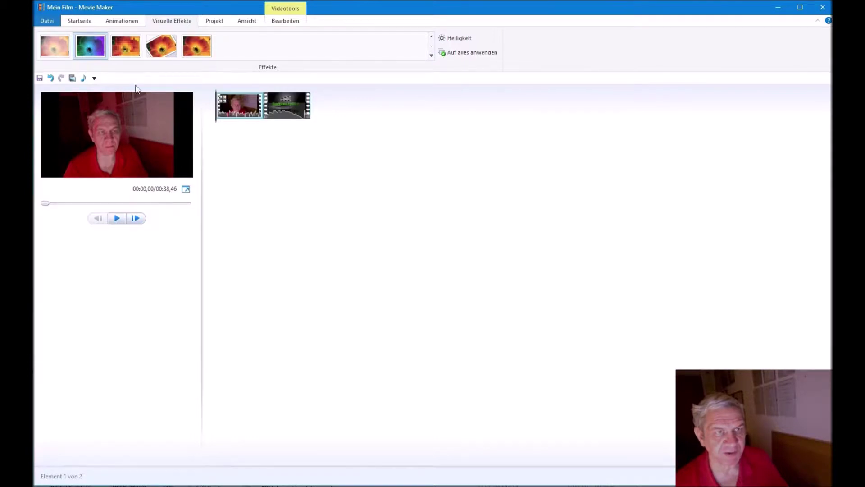
left_click(128, 51)
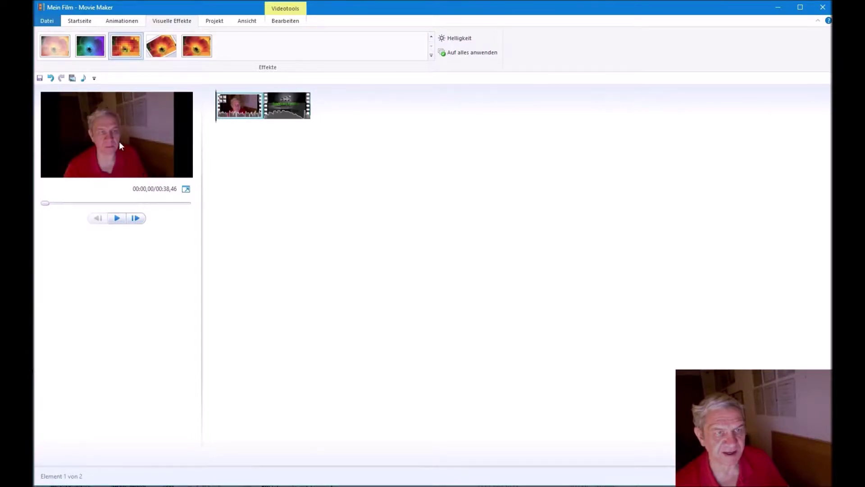
left_click(162, 49)
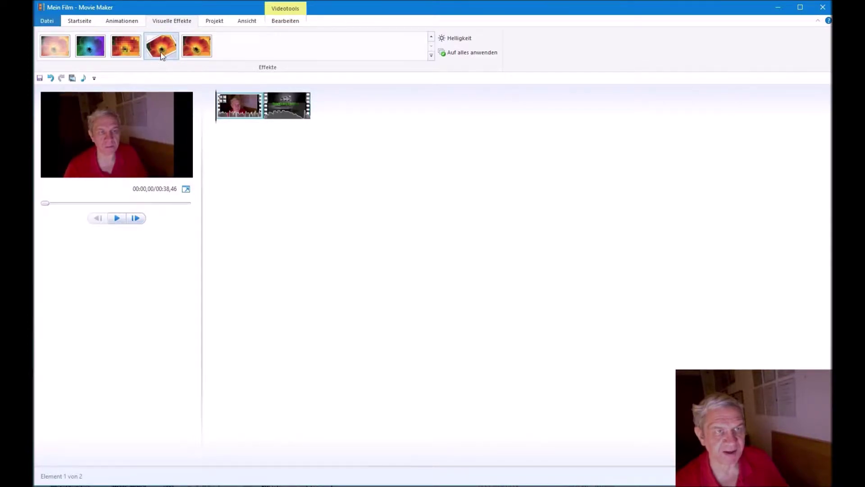
left_click(165, 51)
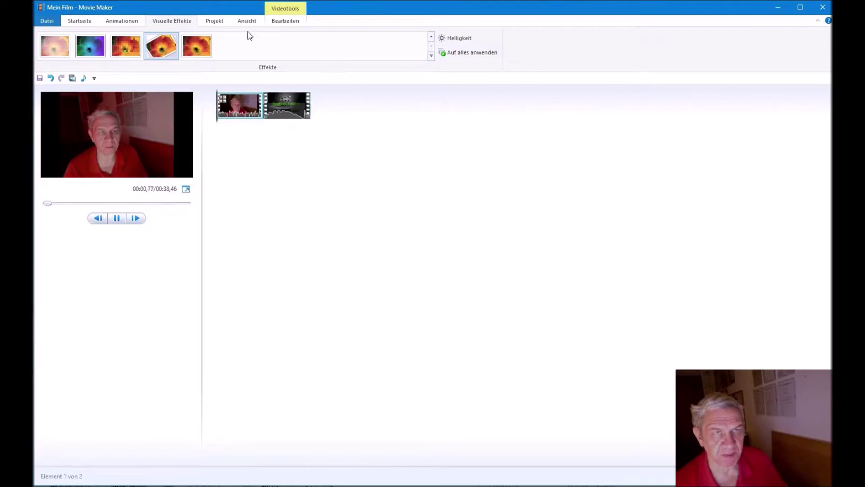
Apply the white, sketch-like outline visual effect to the first clip
left_click(431, 39)
left_click(431, 38)
left_click(430, 39)
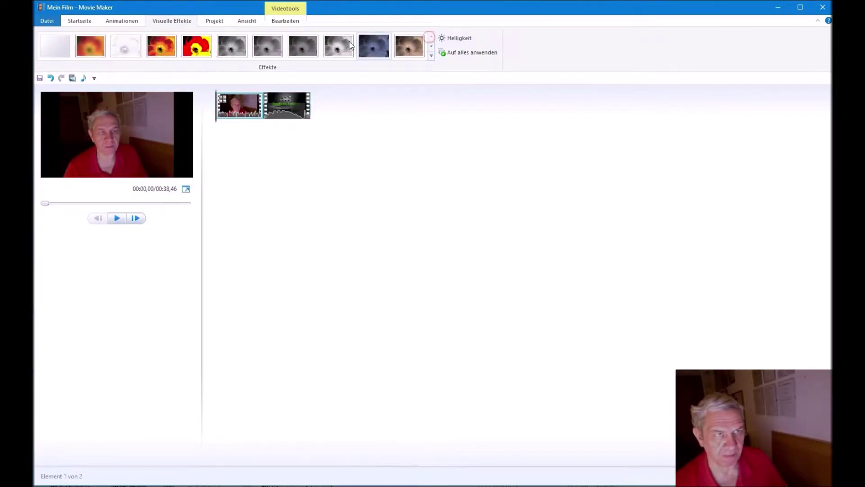
left_click(122, 45)
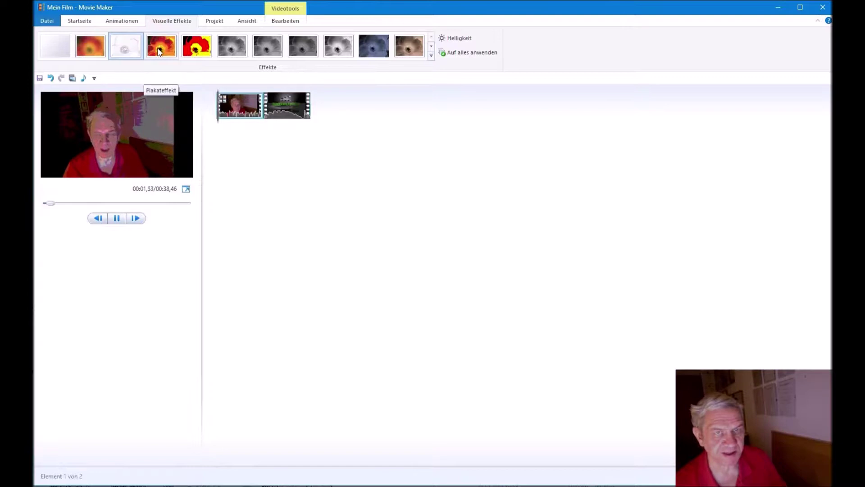
left_click(431, 50)
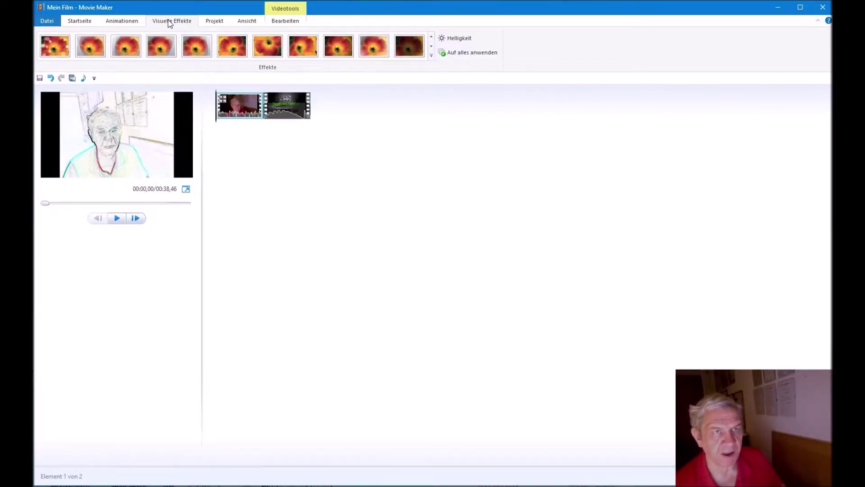
Look through the available animation, clip-adding and sharing, editing, view, and project audio and aspect-ratio commands
left_click(125, 22)
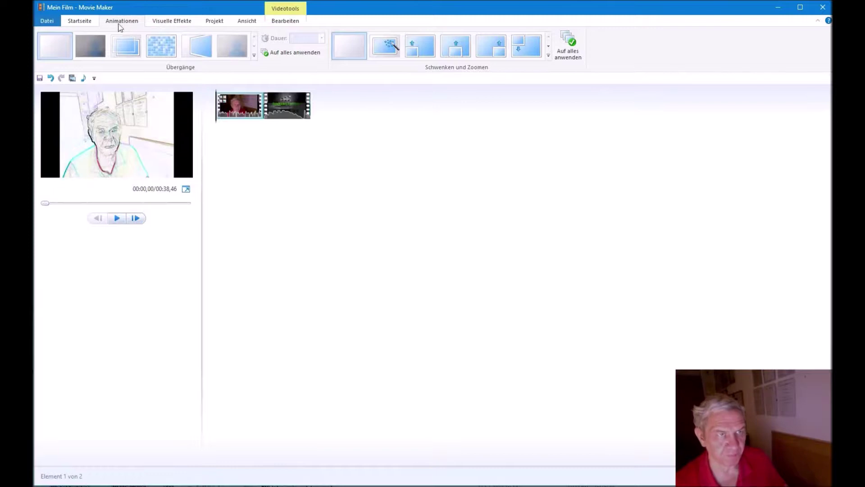
left_click(85, 22)
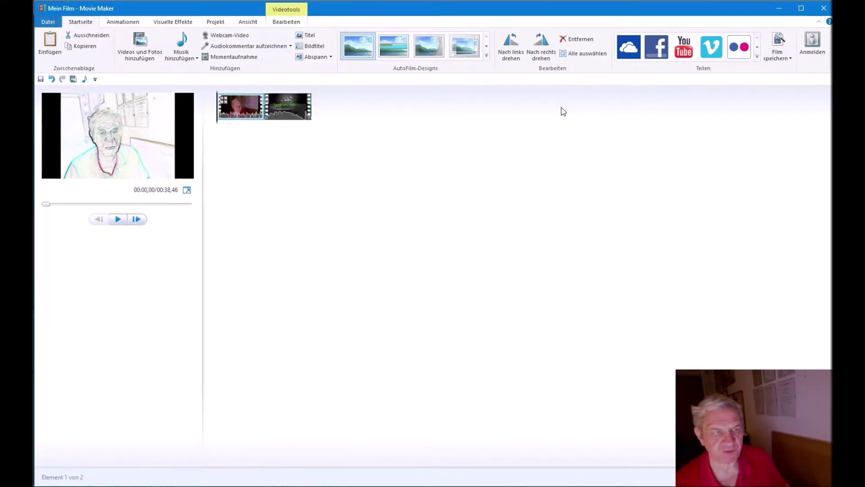
left_click(283, 27)
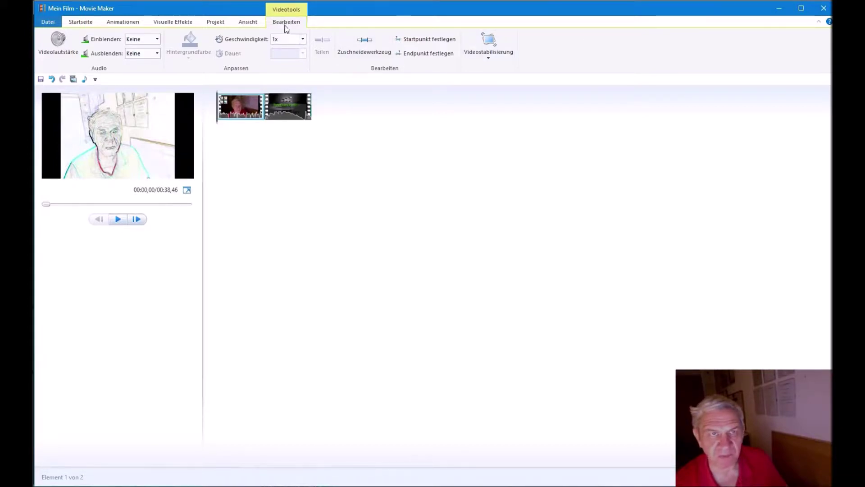
left_click(251, 23)
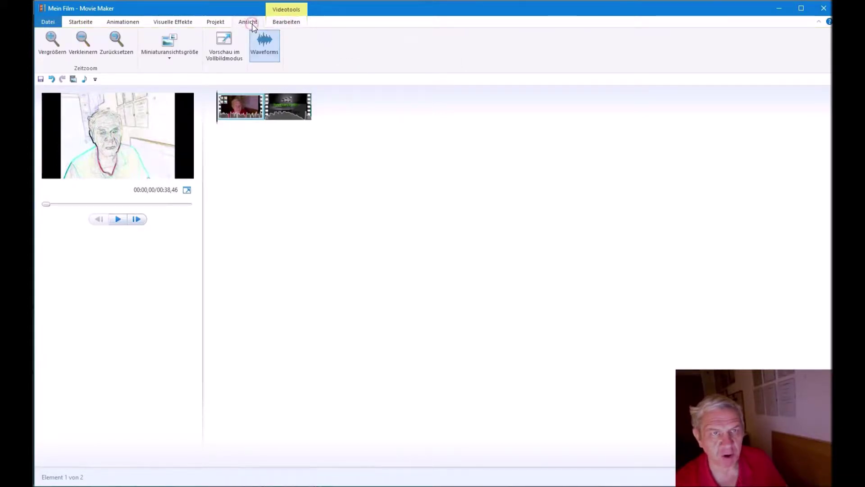
left_click(40, 9)
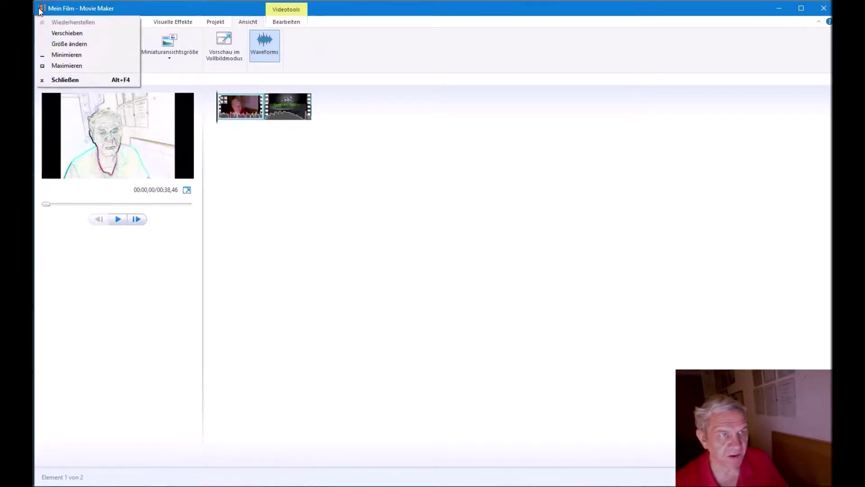
left_click(196, 14)
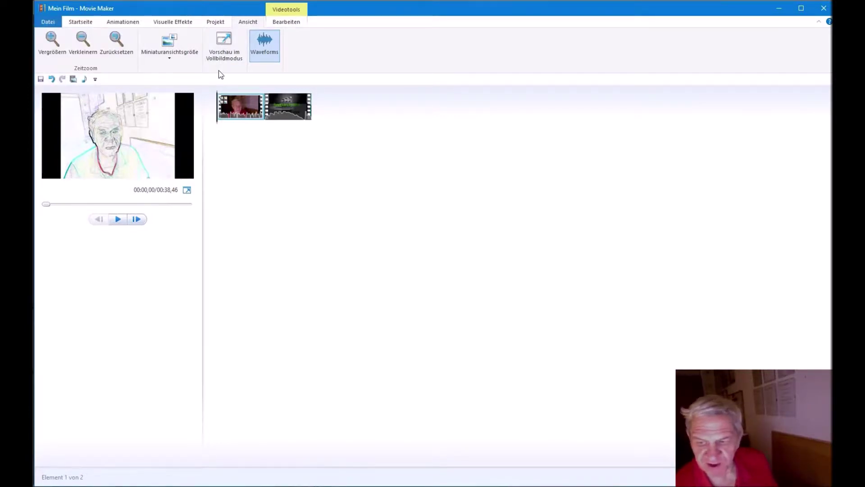
left_click(285, 22)
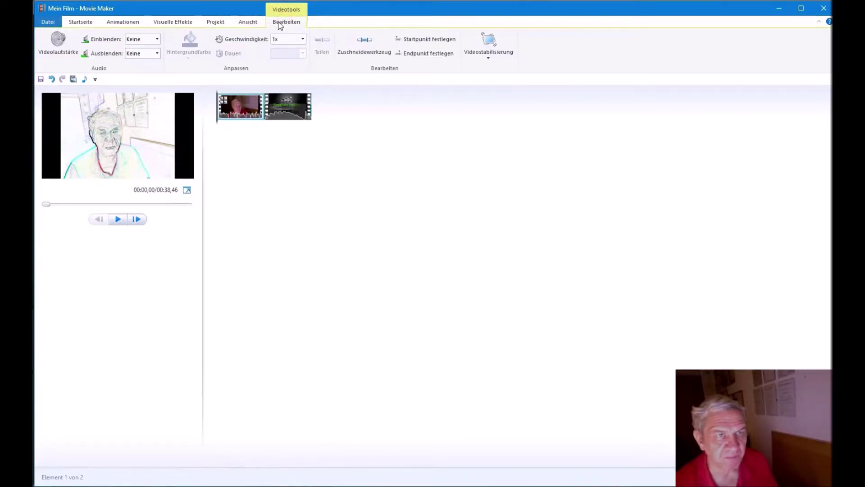
left_click(251, 25)
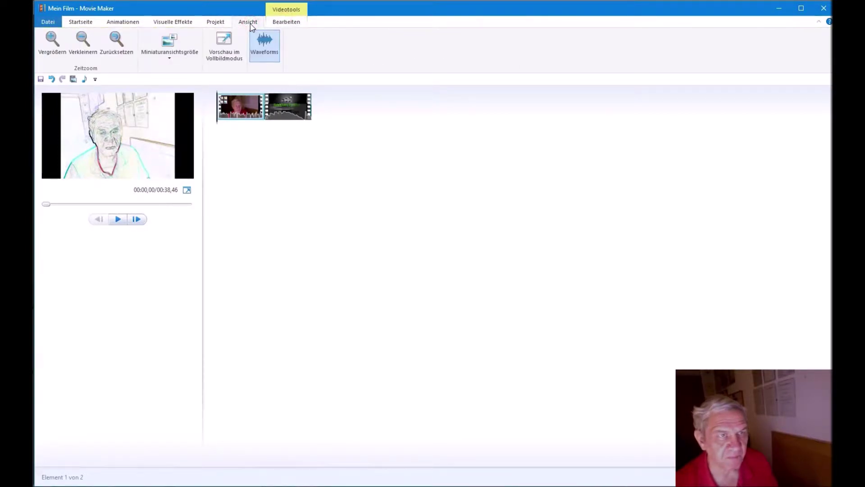
left_click(223, 25)
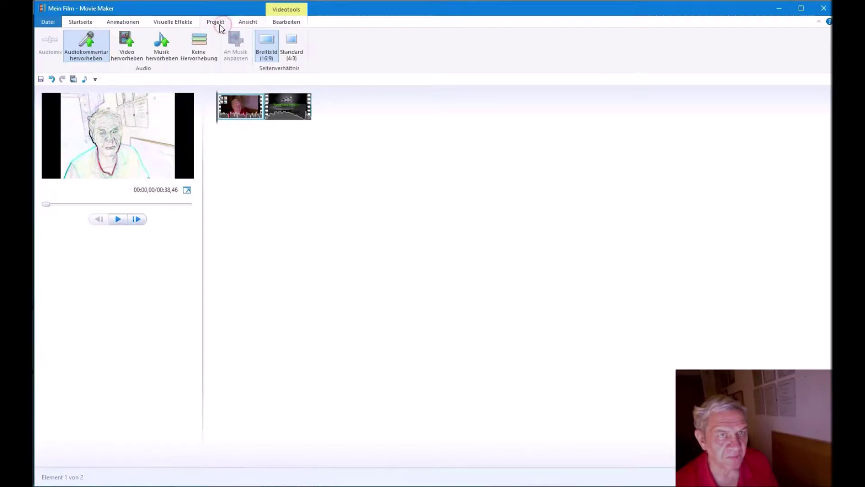
left_click(78, 25)
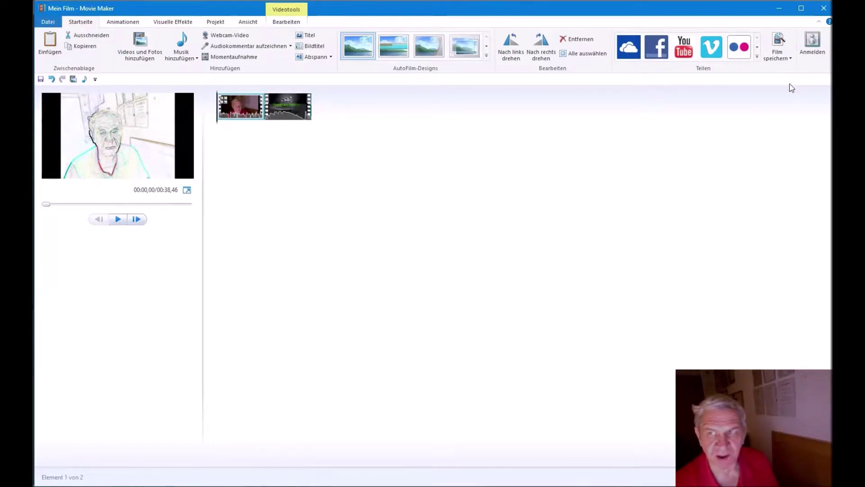
Look over the transitions offered for the second clip, from the diagonal ones to the dissolves and patterned shapes
left_click(126, 24)
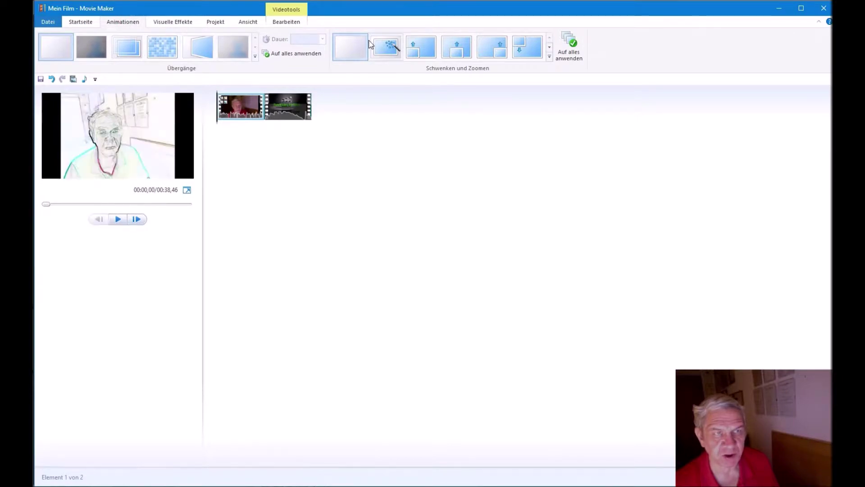
left_click(274, 106)
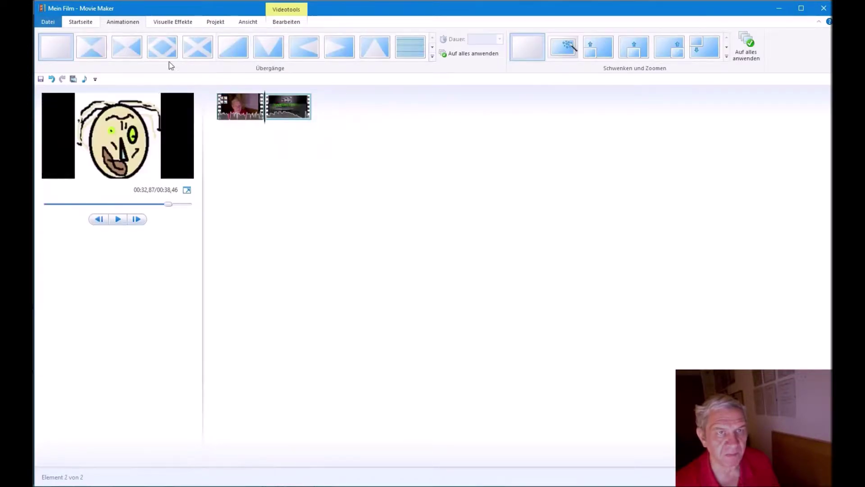
left_click(433, 47)
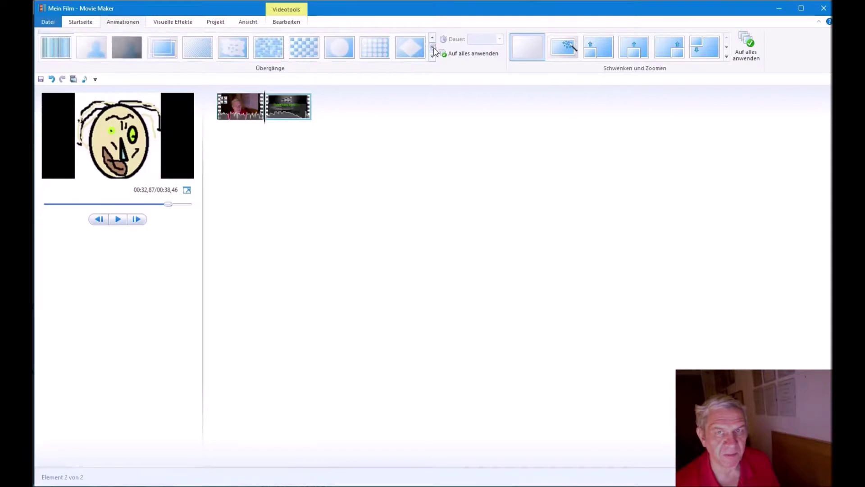
left_click(433, 48)
left_click(432, 38)
left_click(433, 37)
left_click(433, 38)
left_click(419, 45)
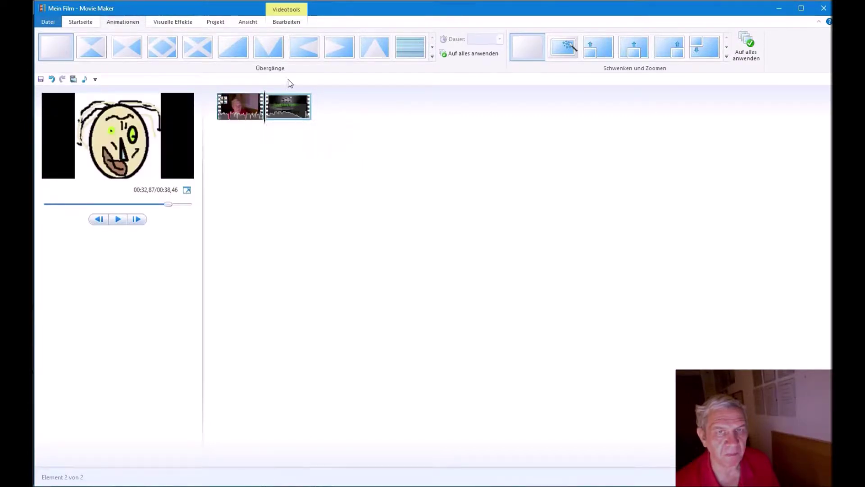
Examine the full transition collection by category for the second clip, from Diagonalen through Wischen to Kino and Zeitgenössisch
left_click(434, 58)
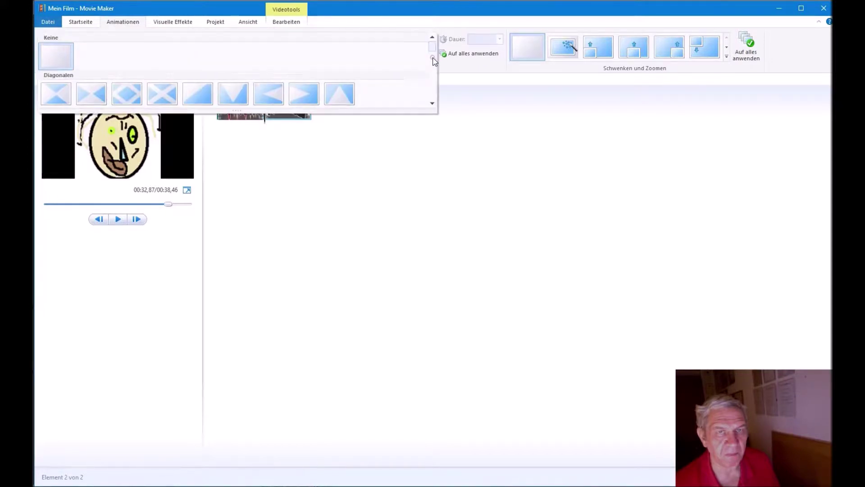
scroll(434, 61, "down", 1)
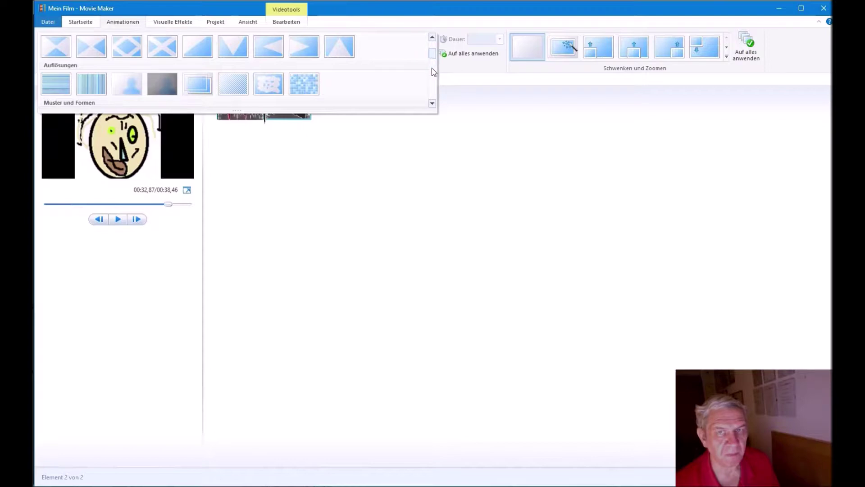
left_click(433, 103)
left_click(432, 104)
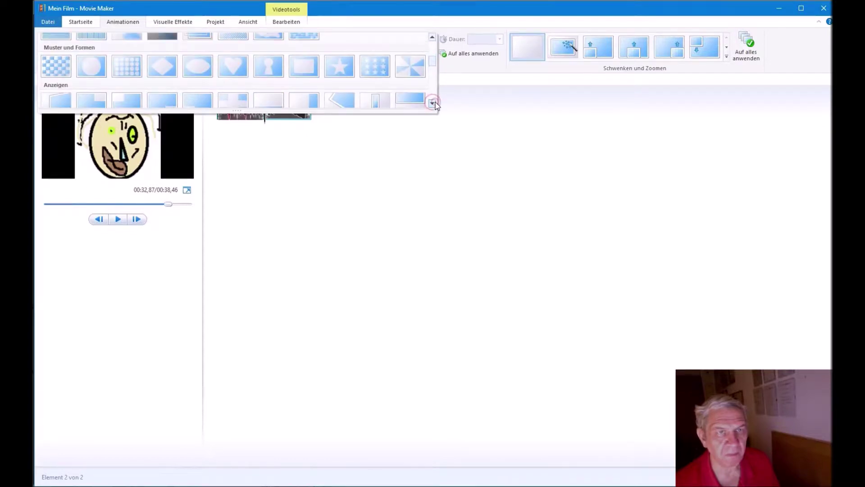
left_click(432, 104)
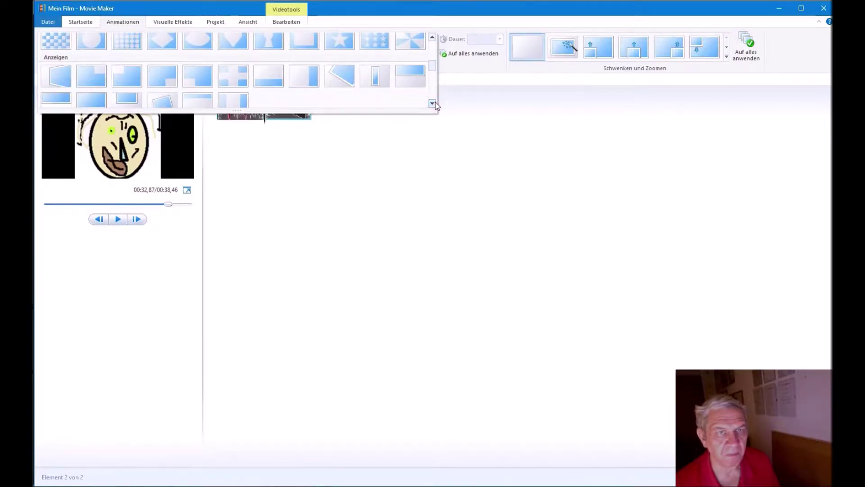
left_click(432, 103)
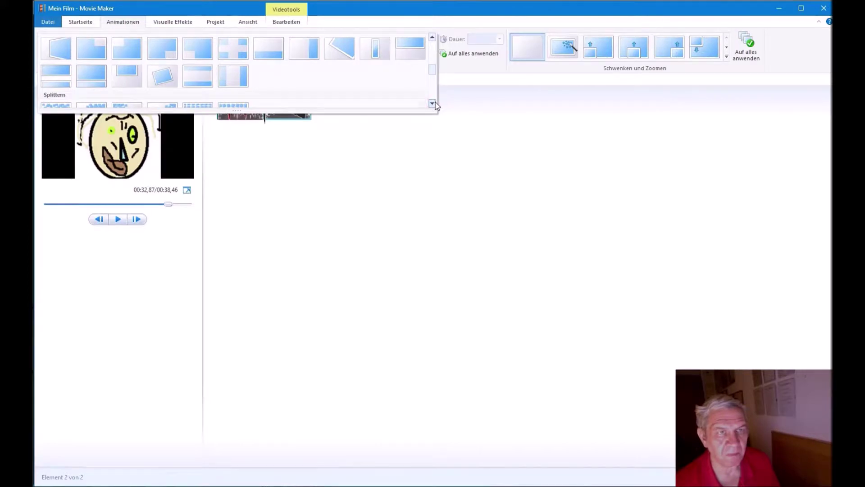
left_click(435, 102)
left_click(435, 102)
left_click(432, 104)
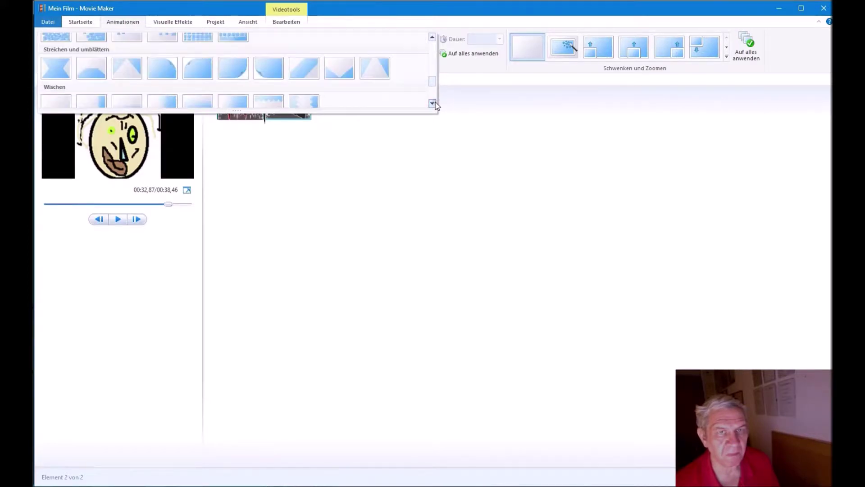
left_click(432, 103)
left_click(432, 103)
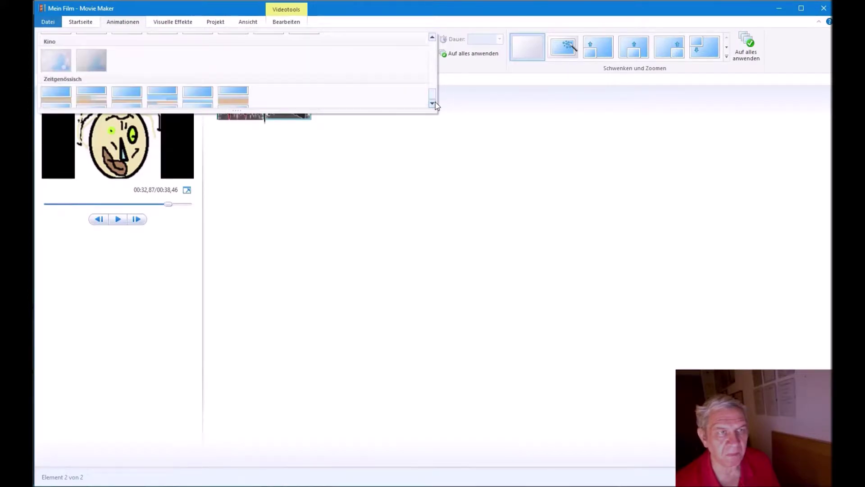
left_click_drag(432, 93, 442, 40)
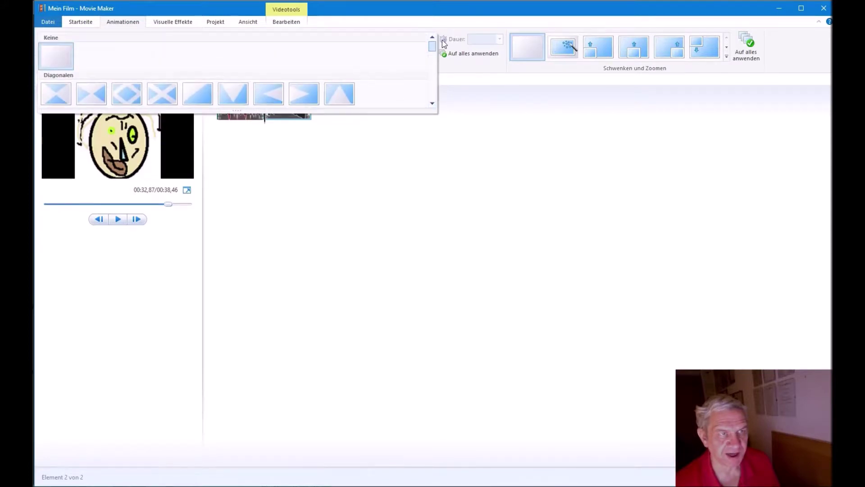
left_click(442, 108)
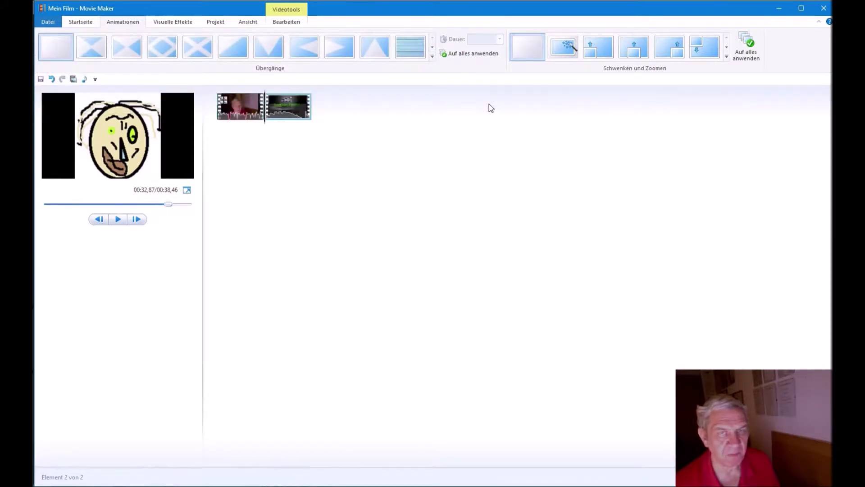
Apply the Spiegeln transition from the Anzeigen category to the start of the second clip
left_click(432, 46)
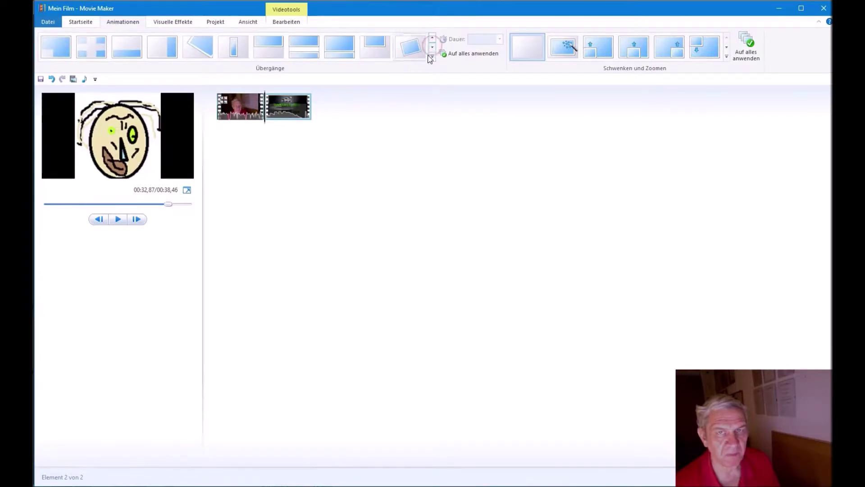
left_click(432, 57)
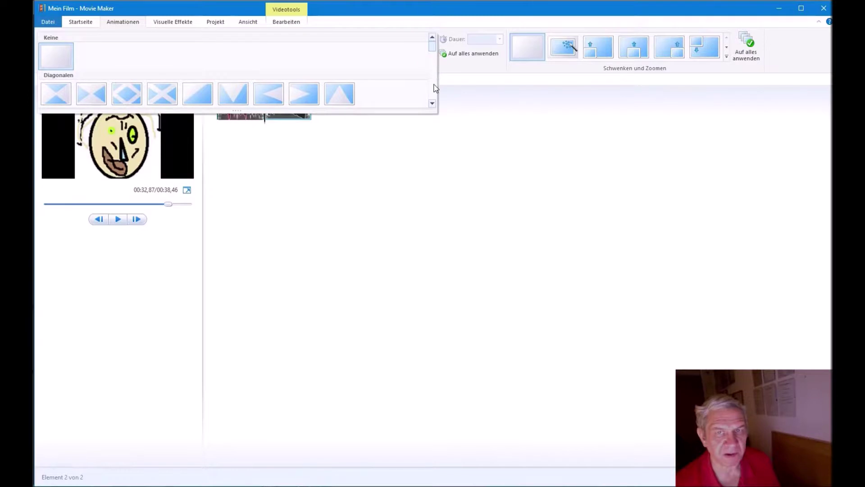
left_click(432, 103)
left_click(449, 99)
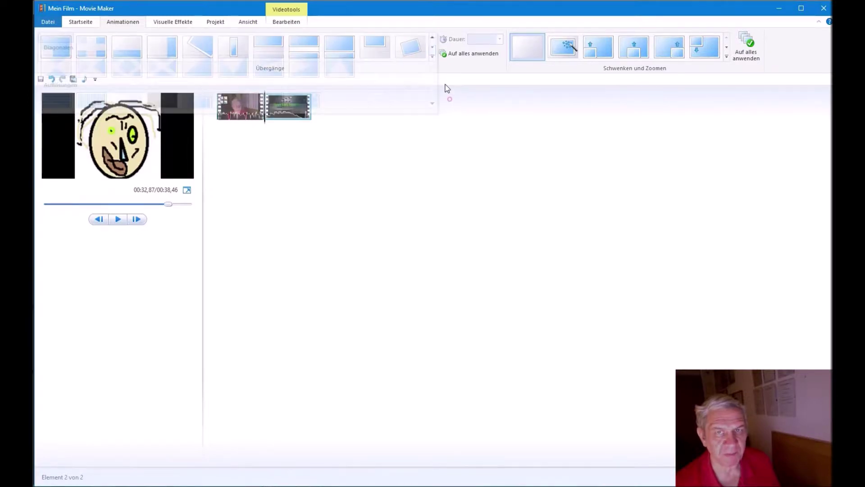
left_click(433, 45)
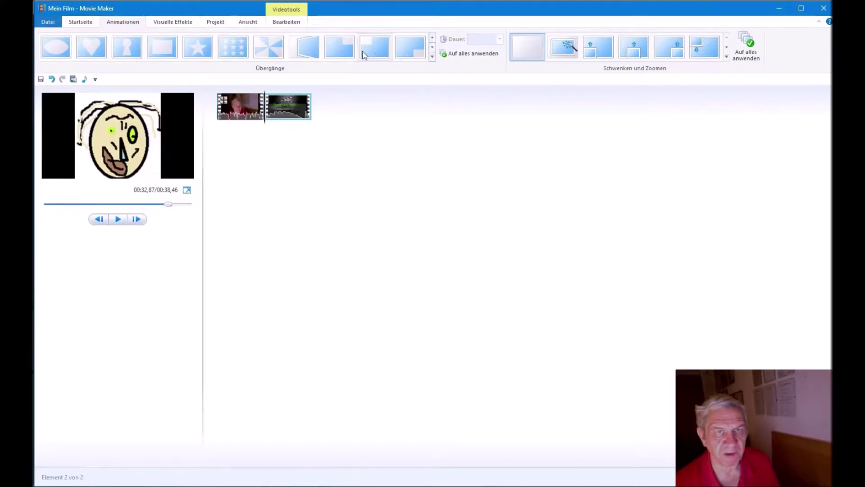
left_click(310, 51)
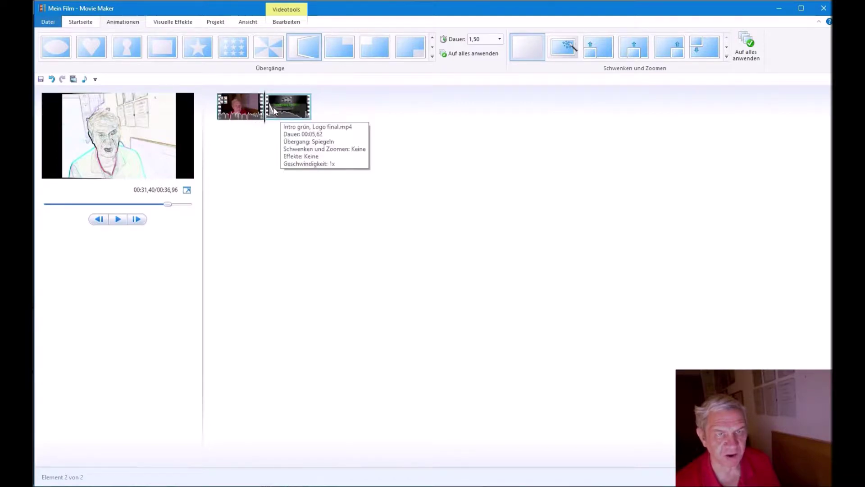
Preview the transition between the two clips, playing from about 26 seconds, and return to the transition's start
left_click(255, 112)
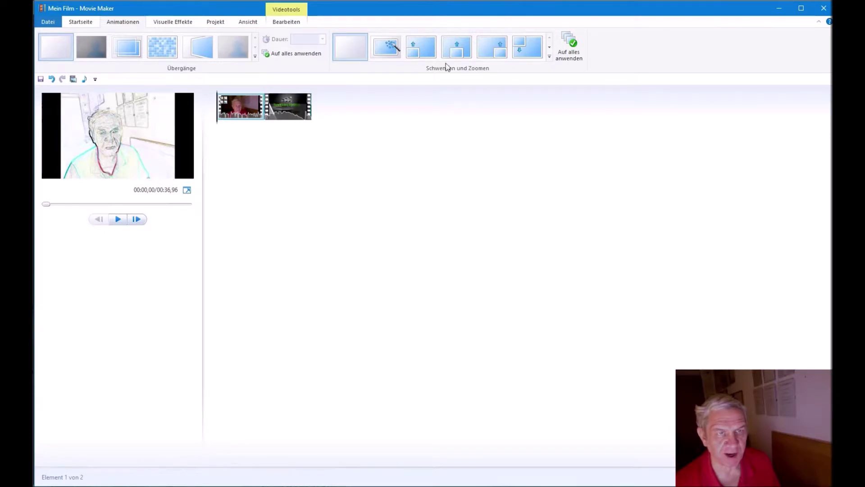
left_click(107, 207)
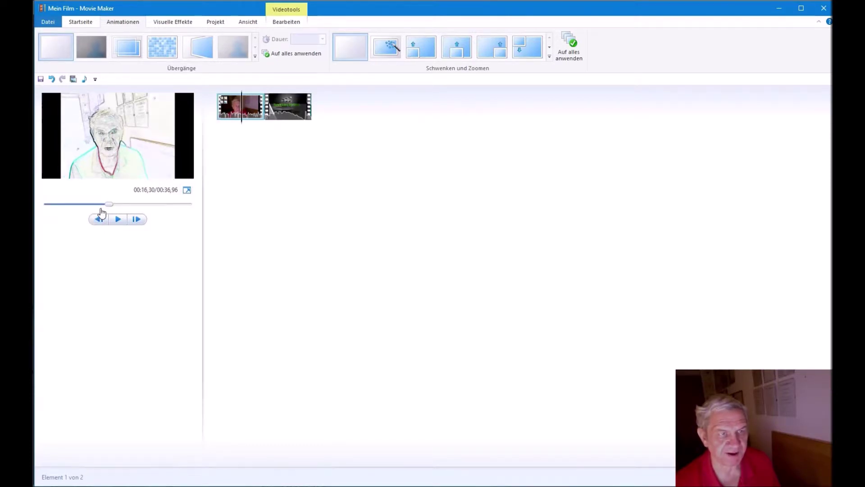
left_click_drag(108, 204, 144, 211)
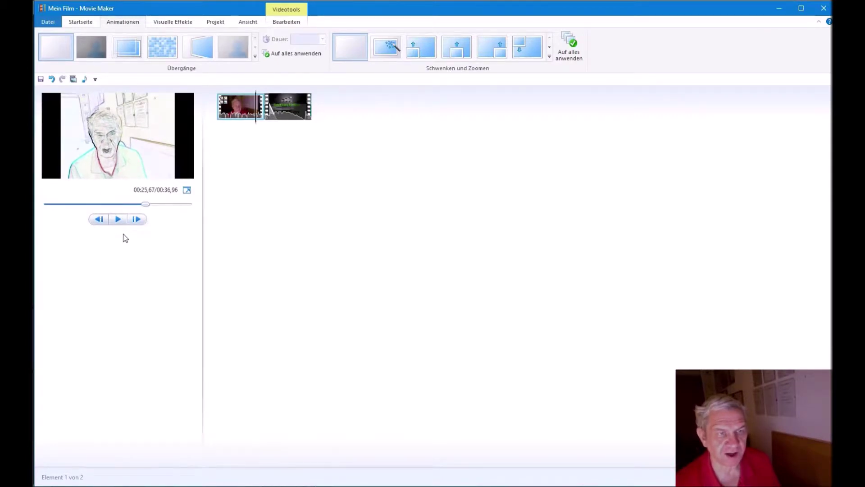
left_click(119, 220)
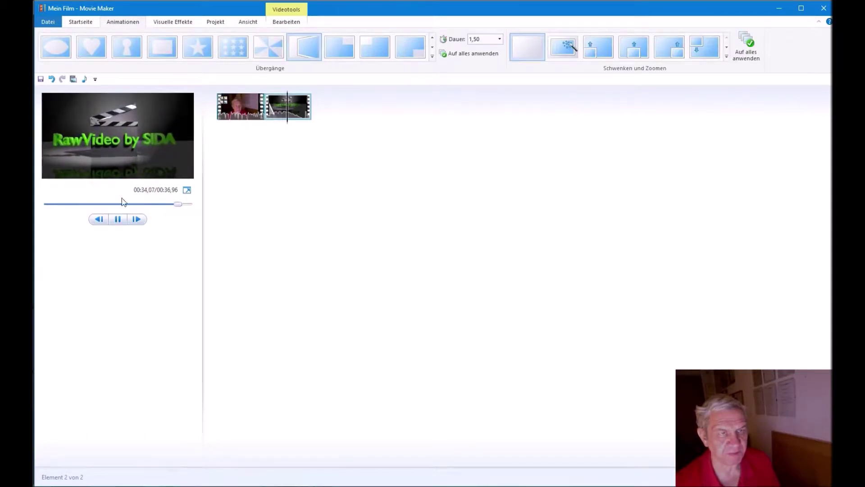
left_click(264, 116)
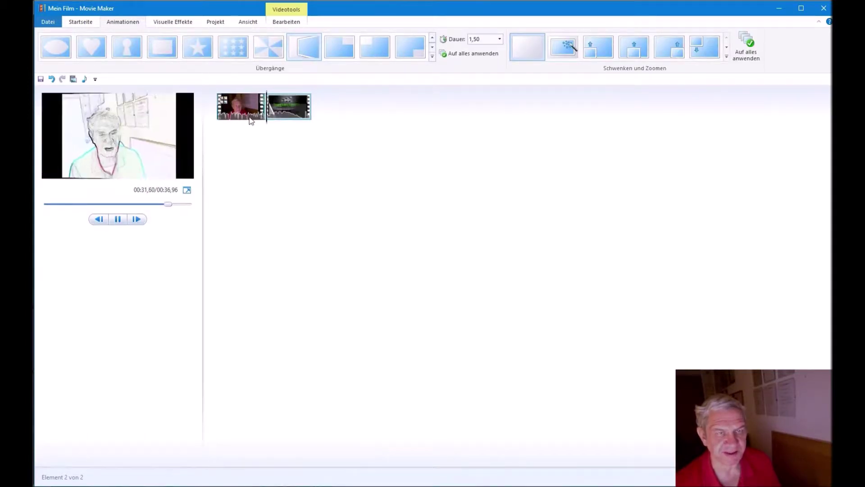
left_click(241, 230)
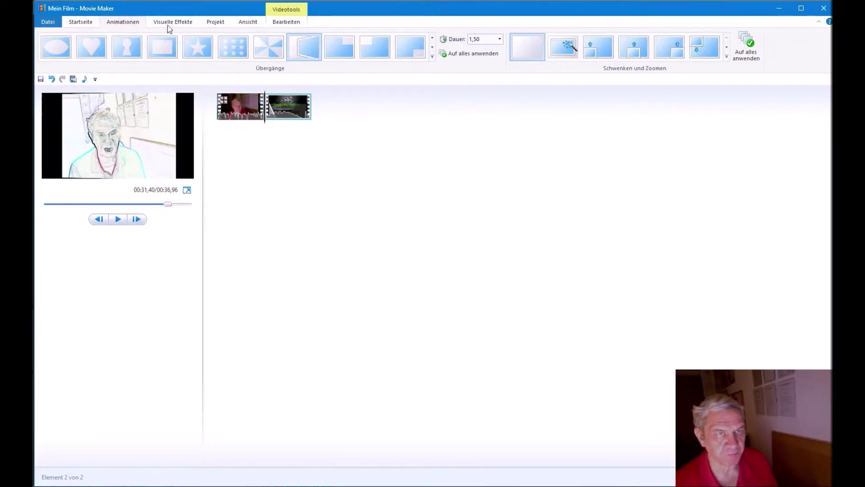
Remove the sketch-like visual effect from the first clip
left_click(80, 24)
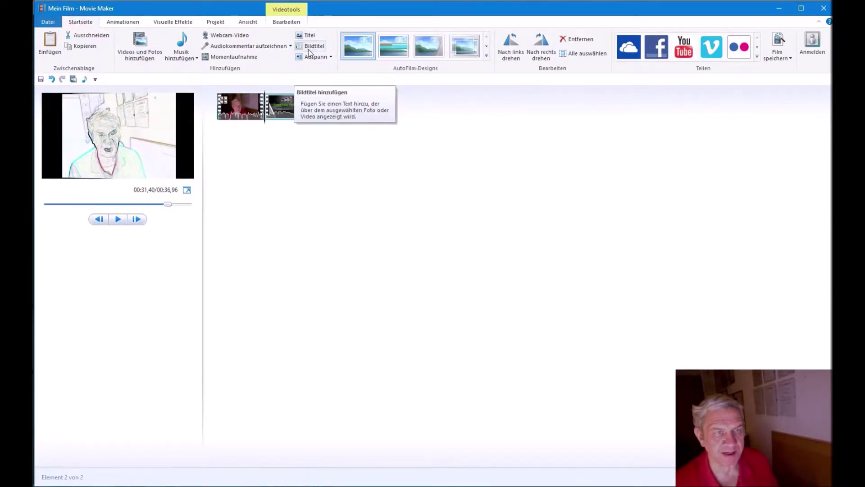
left_click(242, 112)
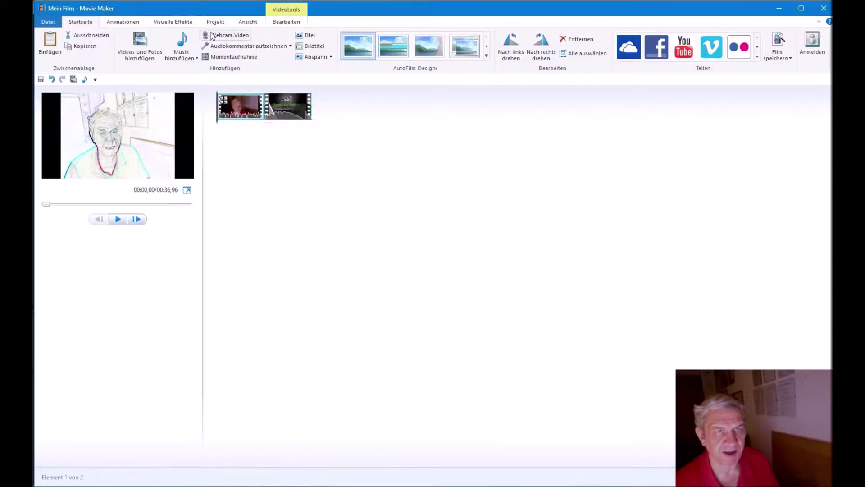
left_click(172, 23)
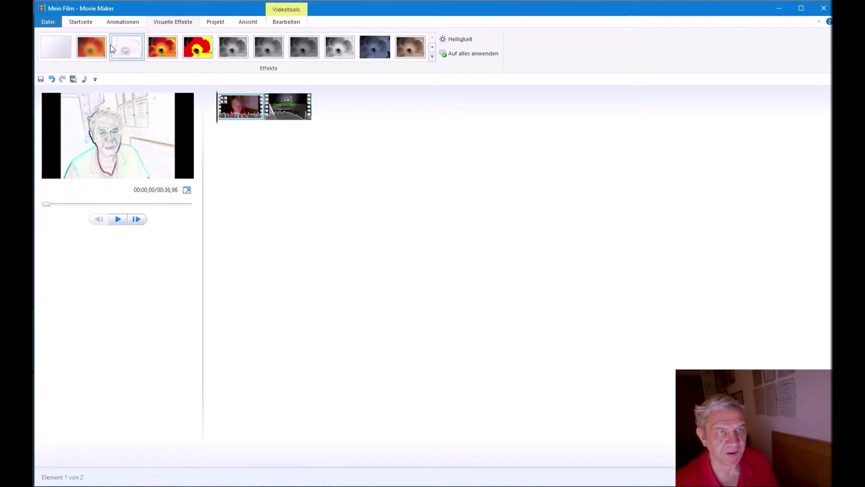
left_click(54, 46)
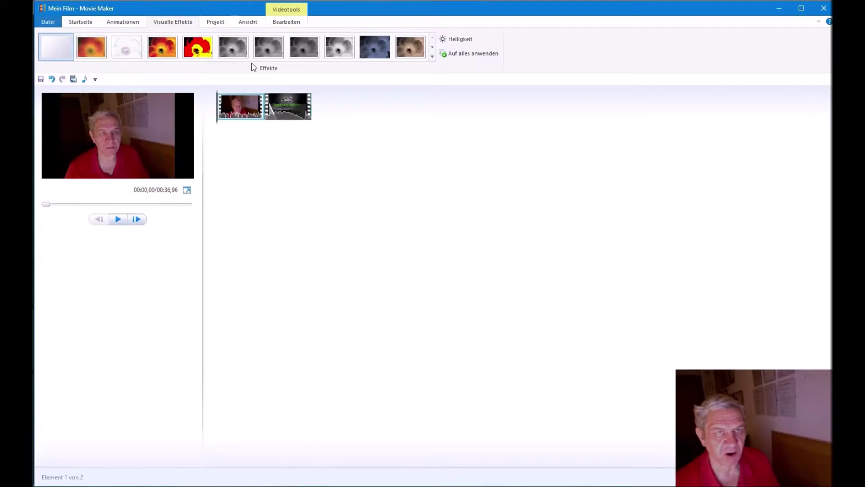
Add a caption (Bildtitel) at the start of the first clip
left_click(71, 25)
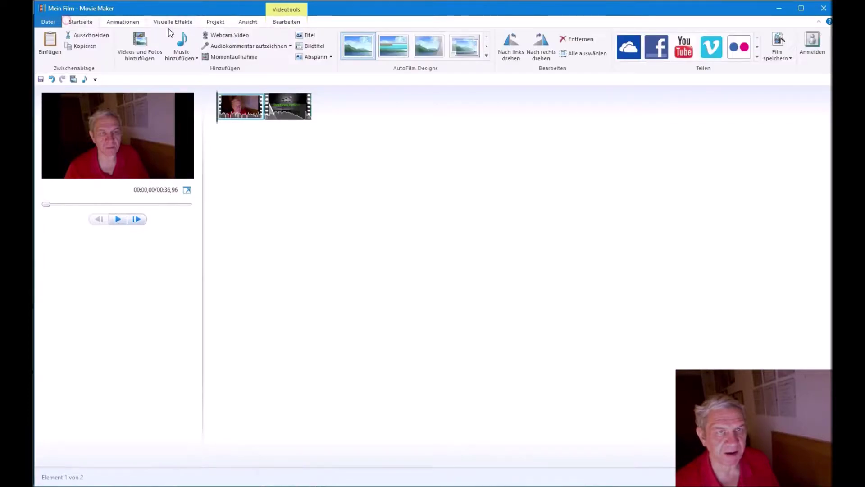
left_click(307, 48)
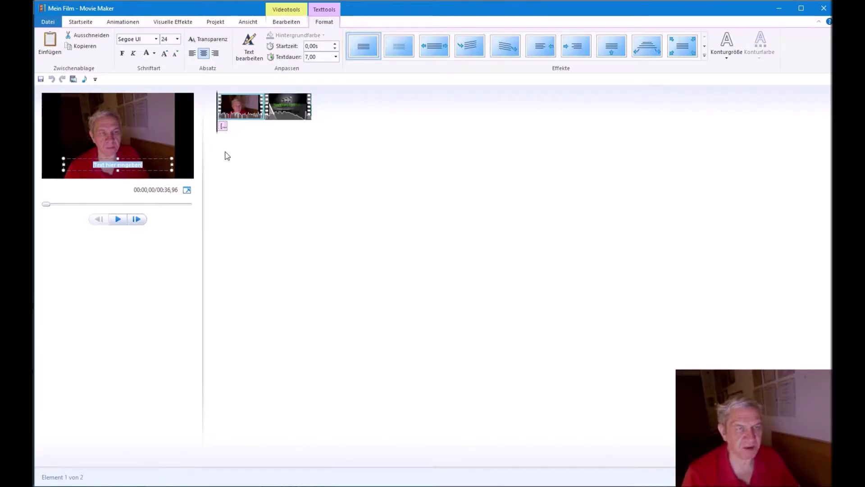
mouse_move(286, 120)
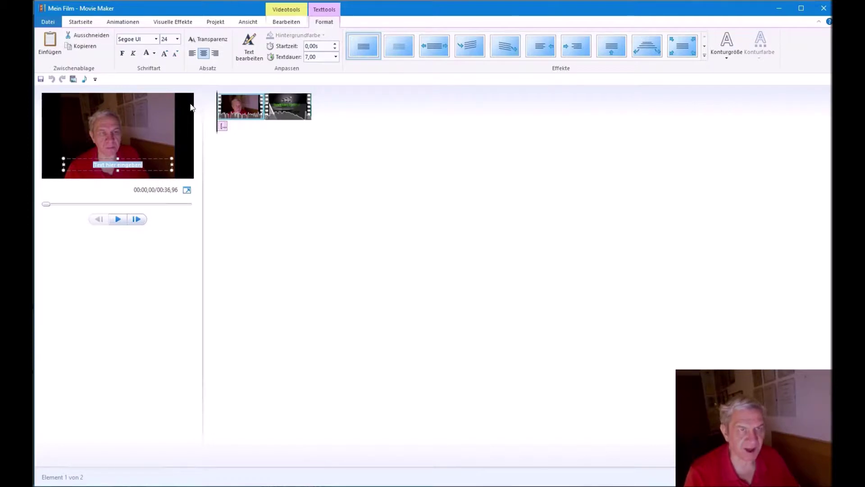
Increase the caption's font size to 48
left_click(164, 53)
left_click(165, 53)
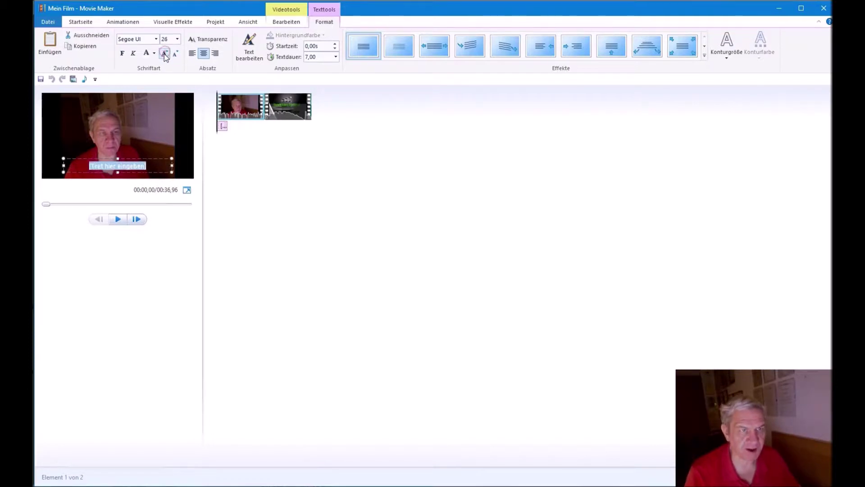
left_click(164, 54)
left_click(164, 54)
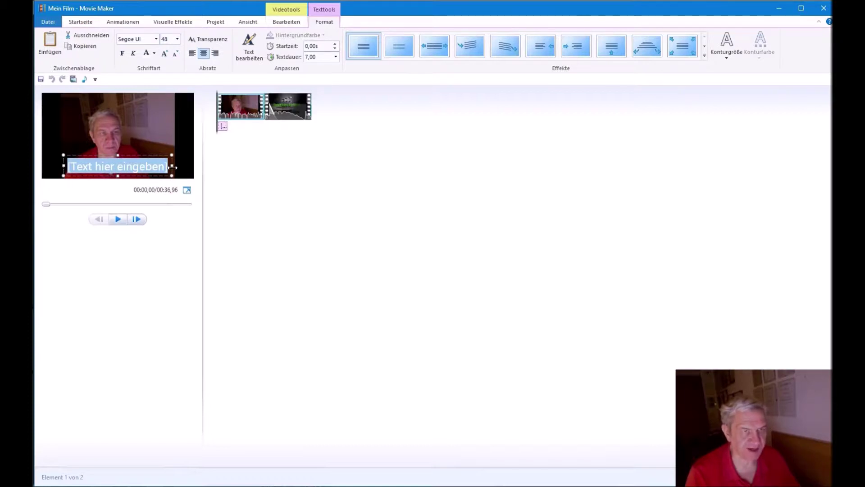
Replace the caption's placeholder with the text "Low-budget Schnittprogramme"
type("f")
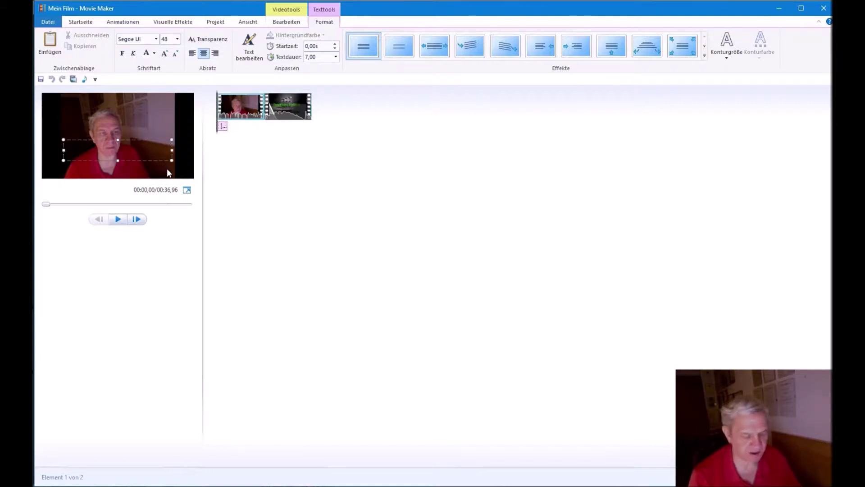
type("Low-budget ")
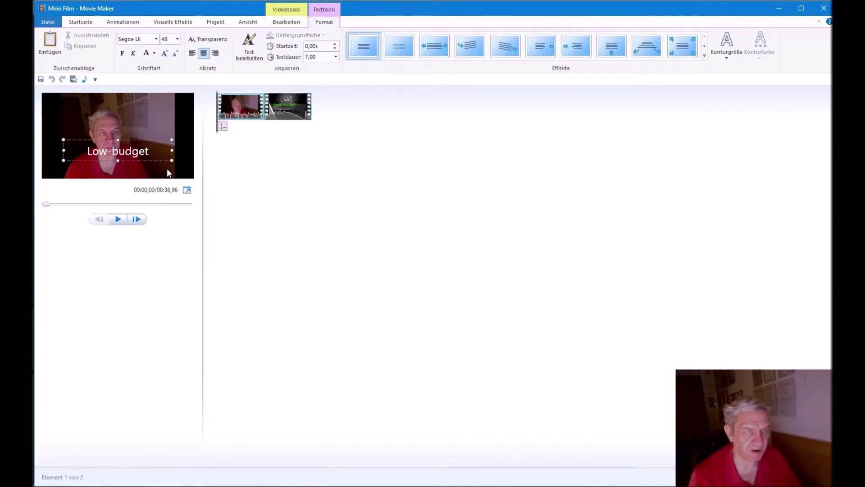
type("Schn")
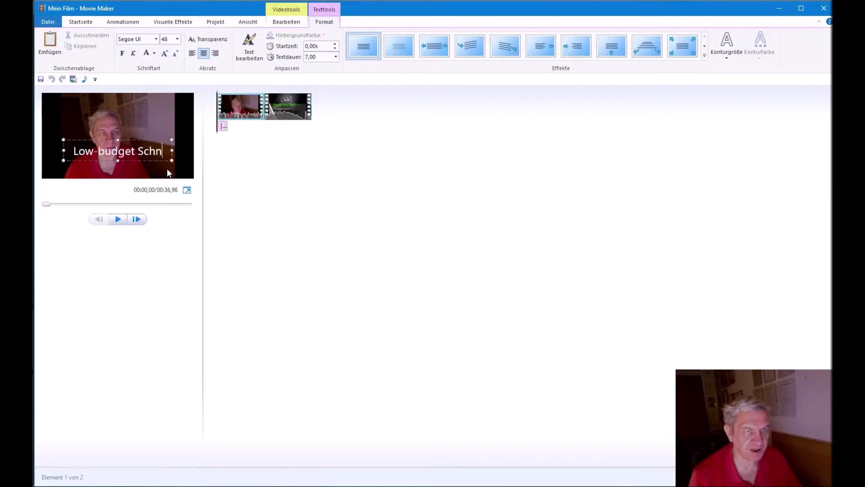
type("itt-")
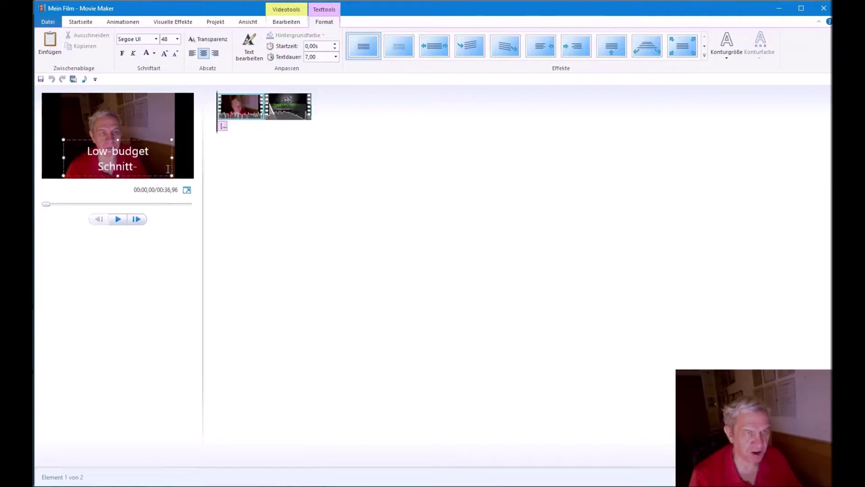
key("BackSpace")
type("pro")
key("BackSpace")
key("BackSpace")
key("BackSpace")
key("BackSpace")
type("p")
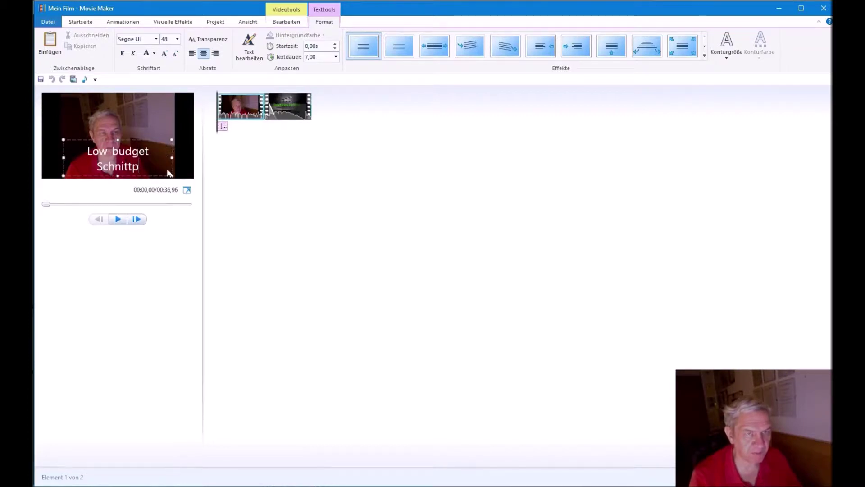
type("rogramme")
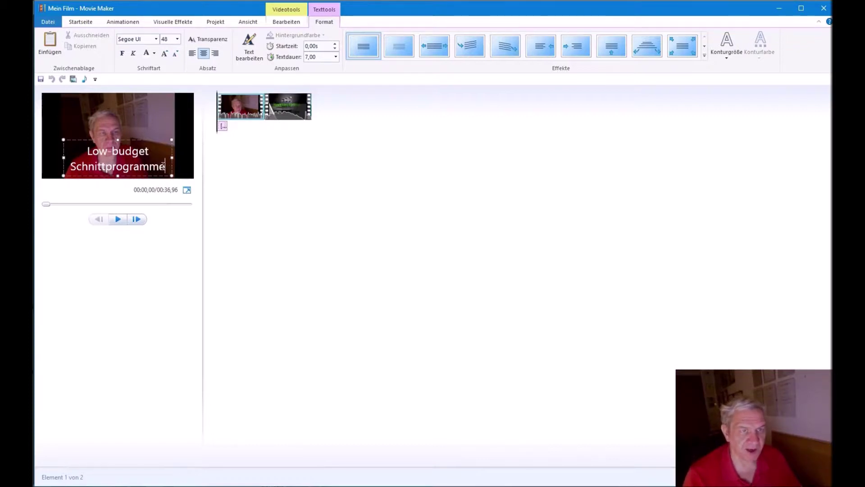
Make the whole caption bold at font size 72 and widen its text box to nearly the full frame width
key("ctrl+a")
left_click(122, 53)
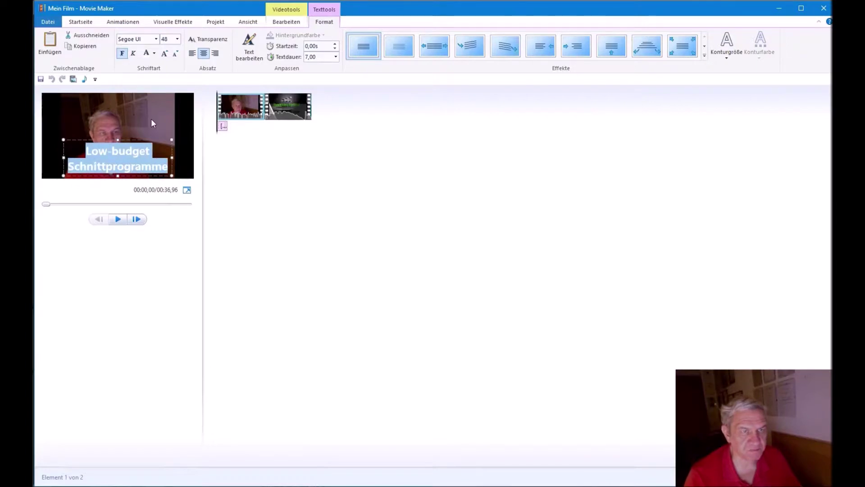
left_click(165, 53)
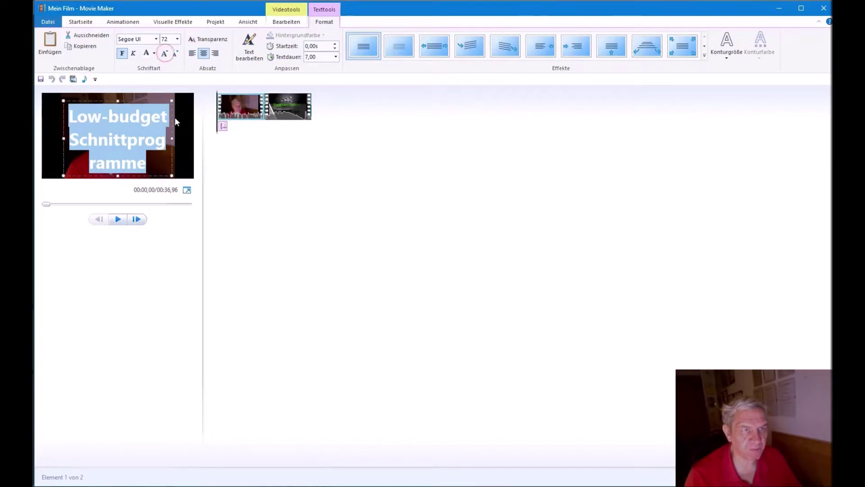
left_click_drag(174, 143, 192, 143)
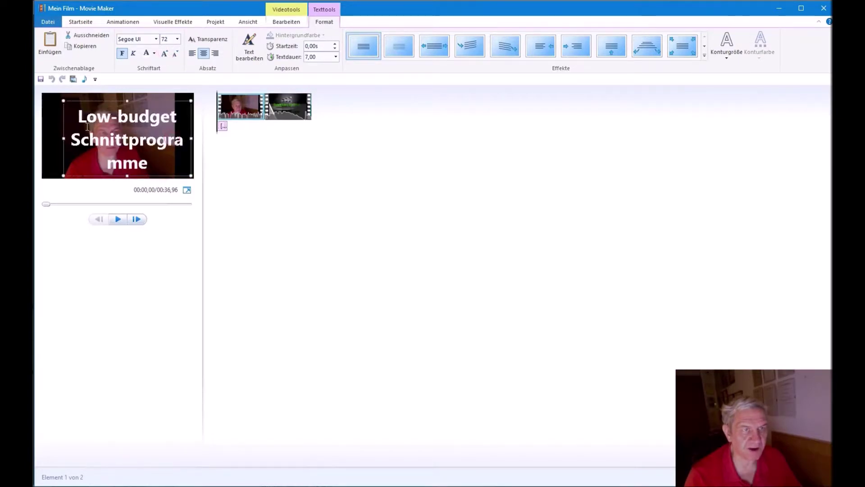
left_click_drag(63, 139, 44, 139)
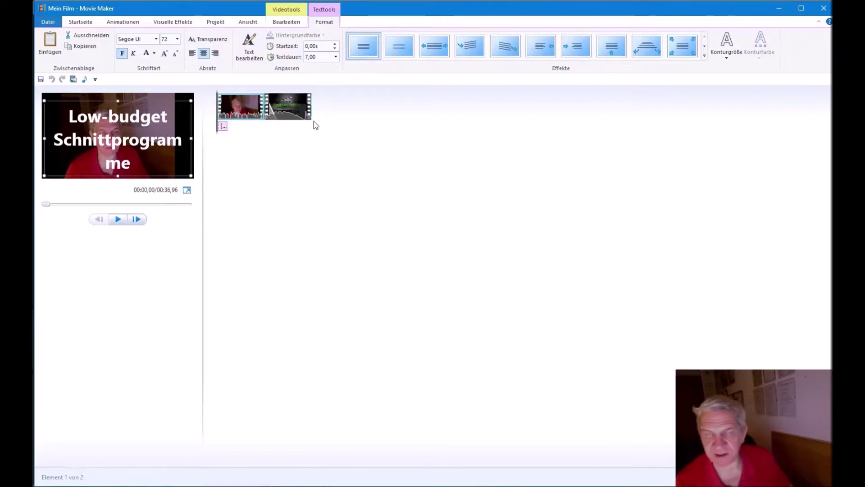
Give the caption text a medium (Mittel) outline in dark blue from the standard colours
left_click(724, 52)
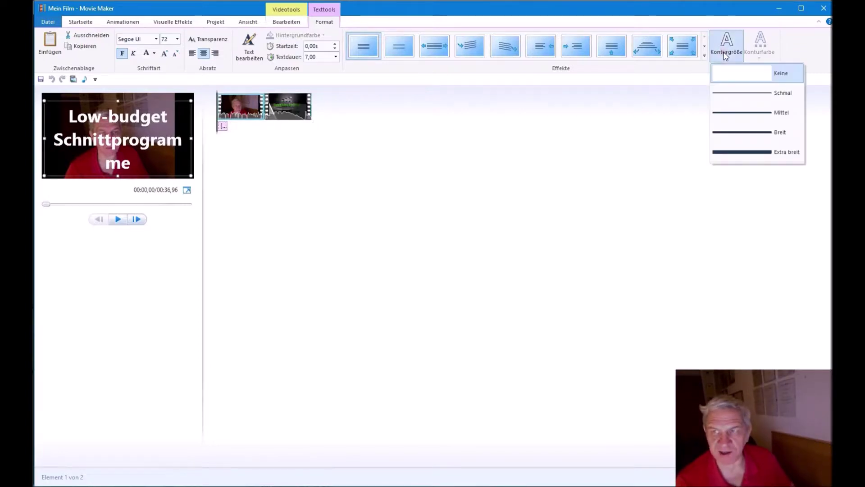
left_click(734, 112)
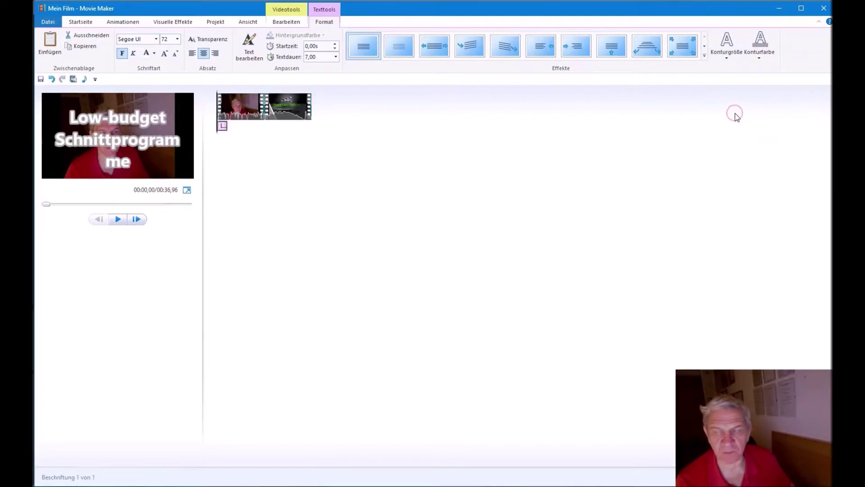
left_click(762, 52)
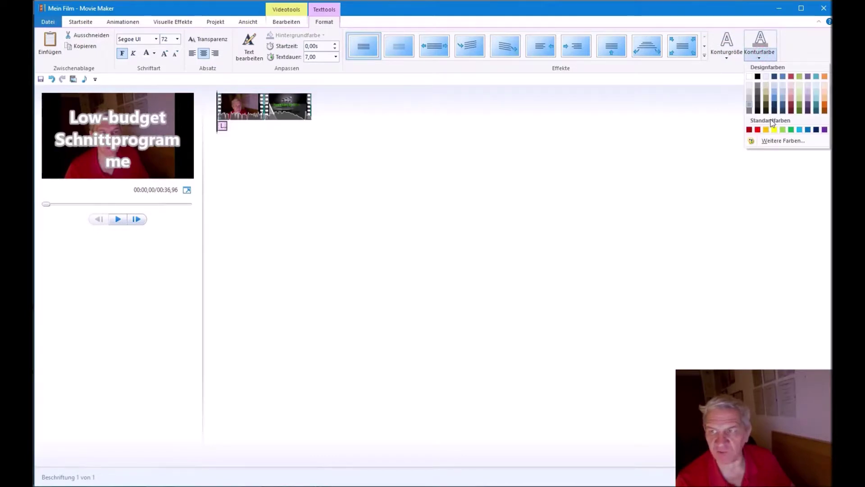
left_click(819, 130)
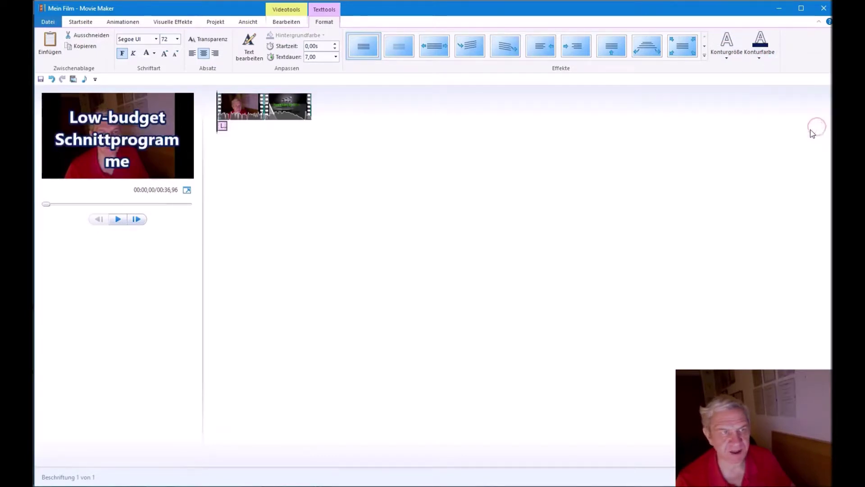
Widen the caption's text box to both frame edges again and set its font size to 65
left_click(182, 140)
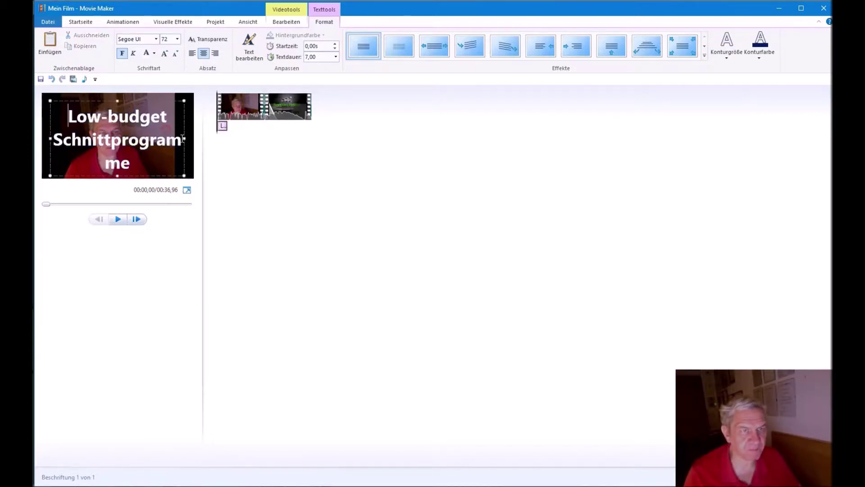
left_click_drag(184, 139, 193, 137)
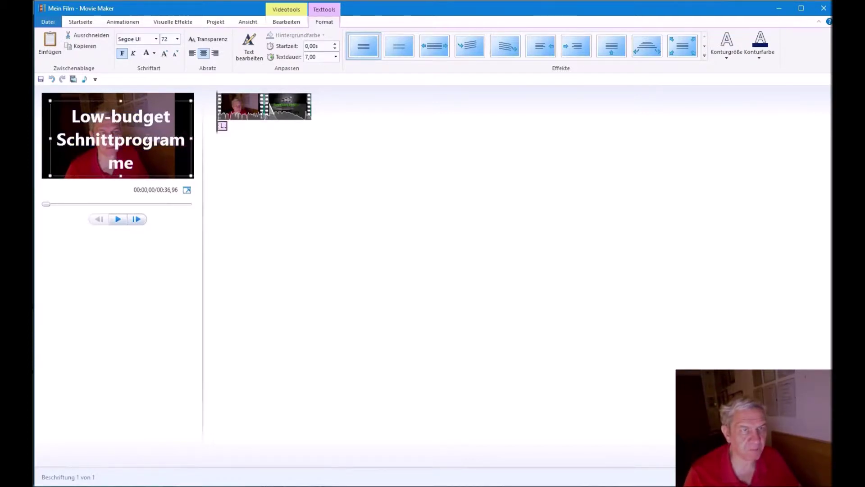
left_click_drag(50, 139, 38, 139)
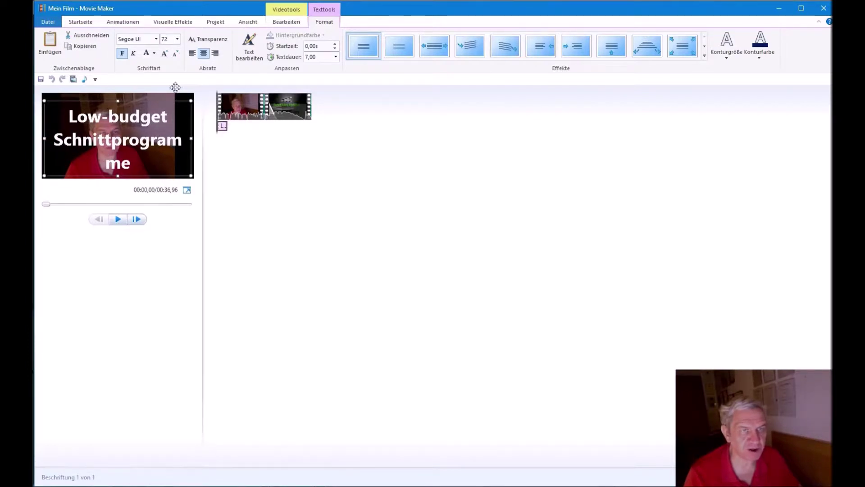
left_click(178, 40)
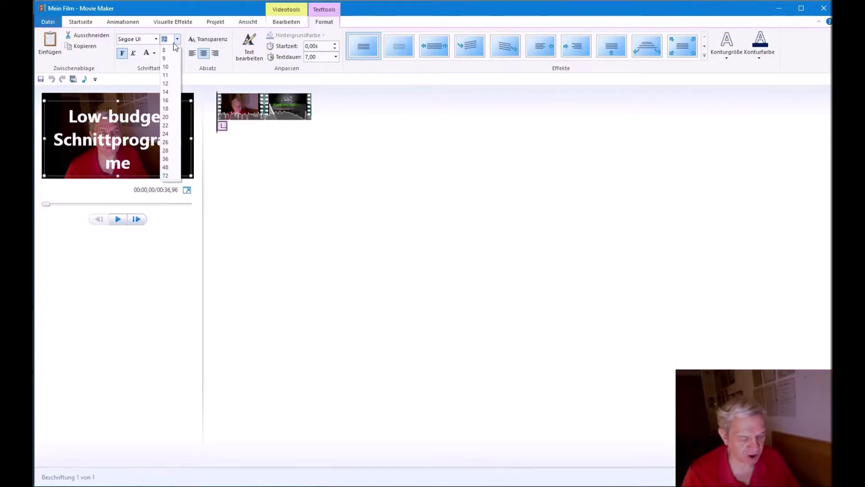
type("65")
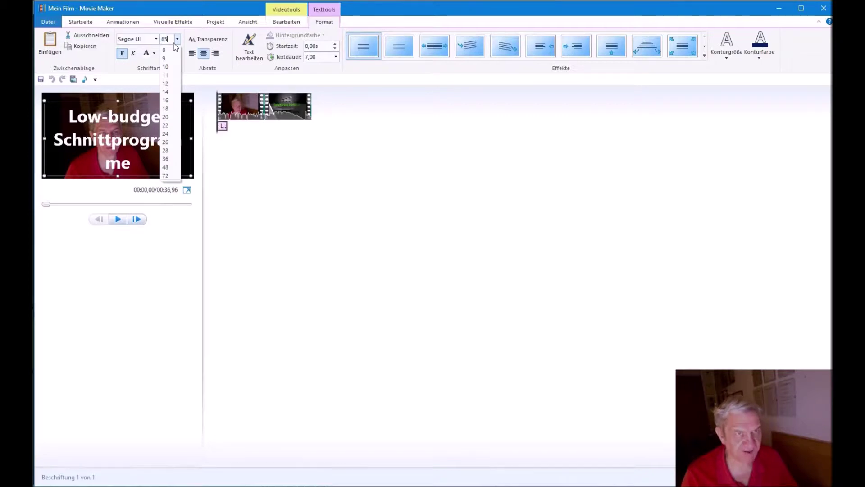
left_click(234, 158)
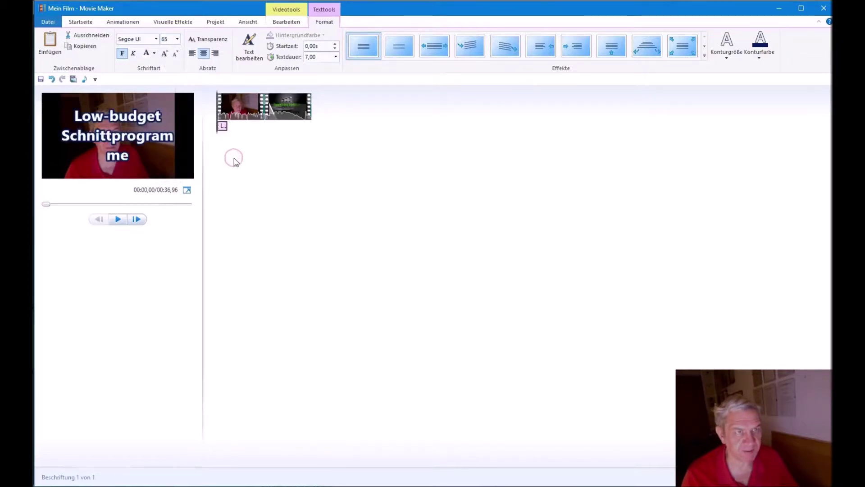
Try to stretch the caption's text box to both frame edges with the playhead at about 1.8 seconds
left_click(168, 151)
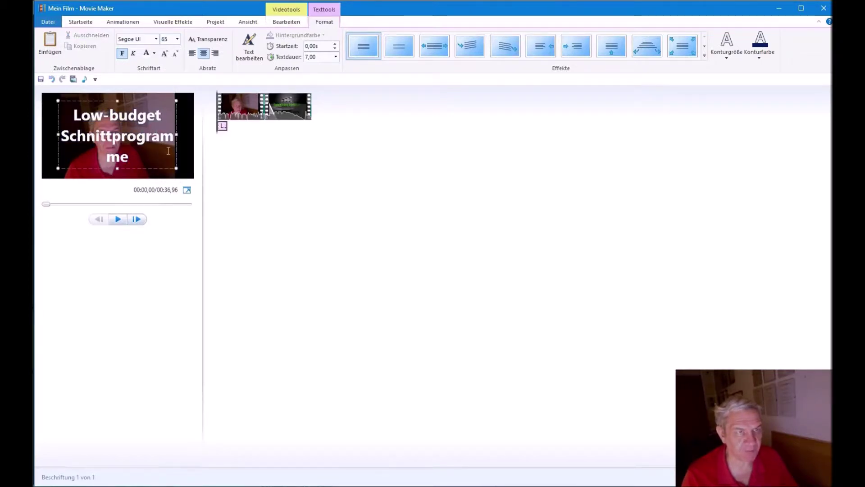
left_click(168, 203)
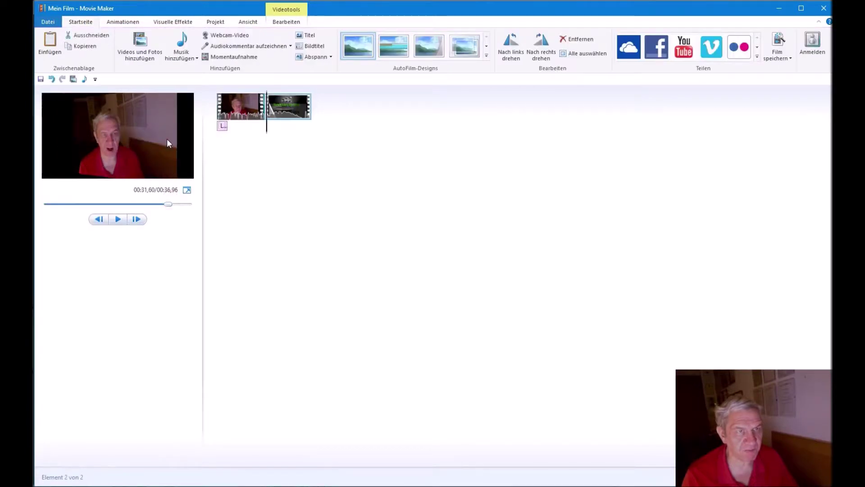
left_click(50, 205)
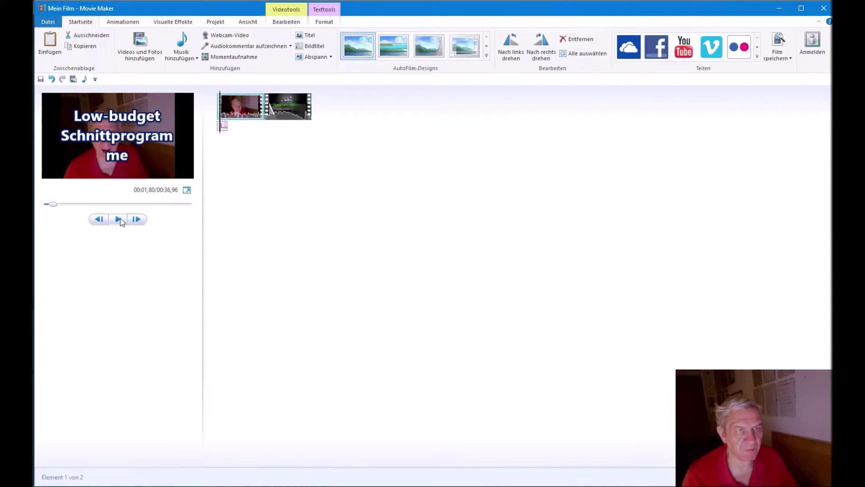
left_click(144, 154)
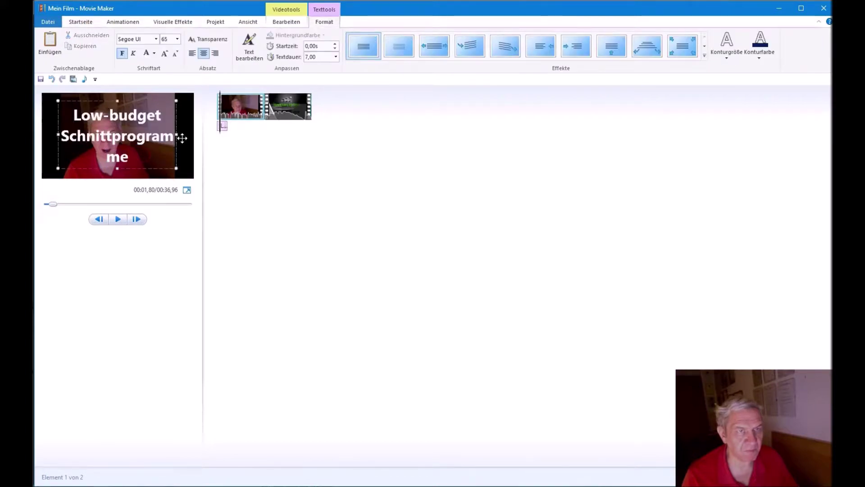
left_click_drag(177, 134, 191, 133)
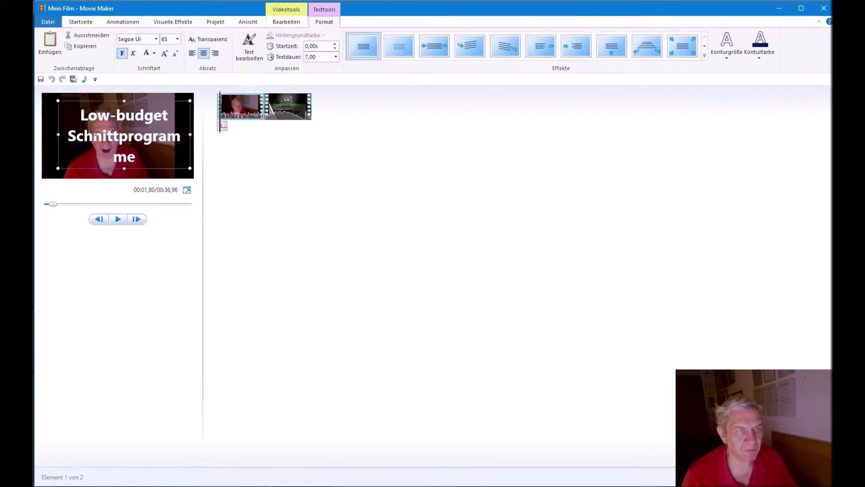
left_click_drag(59, 134, 45, 134)
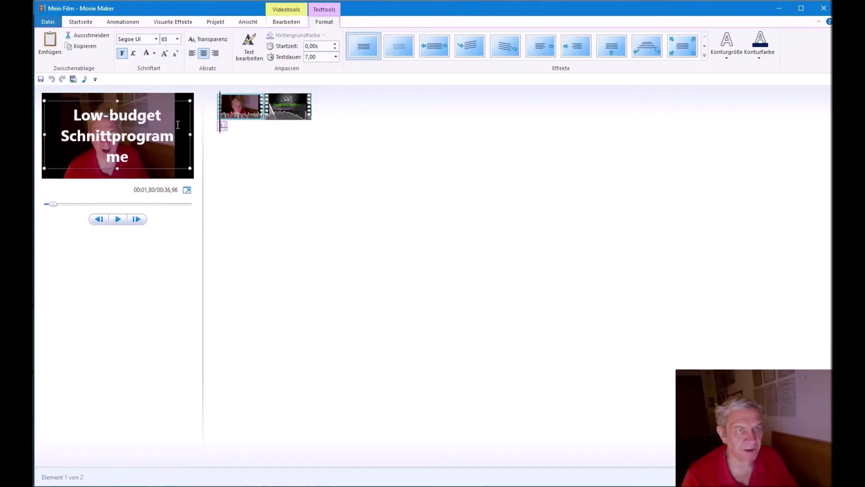
left_click_drag(190, 134, 191, 134)
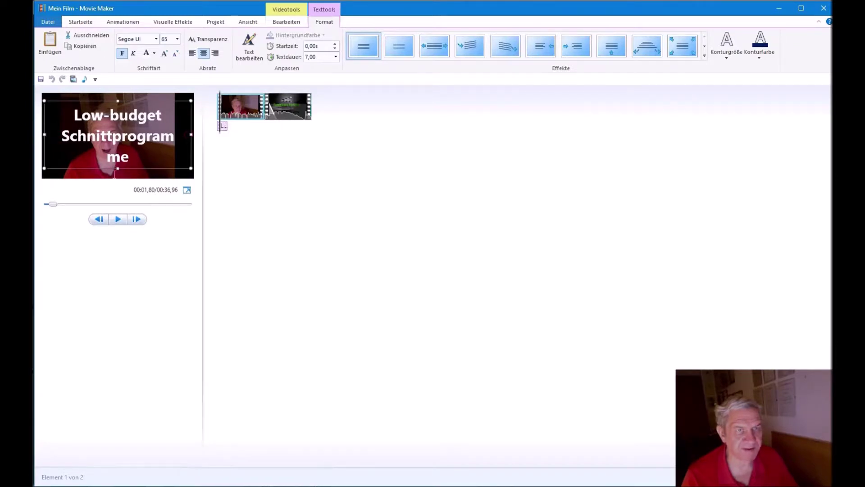
Play the film from about 1.8 seconds to check how the caption looks
left_click(118, 219)
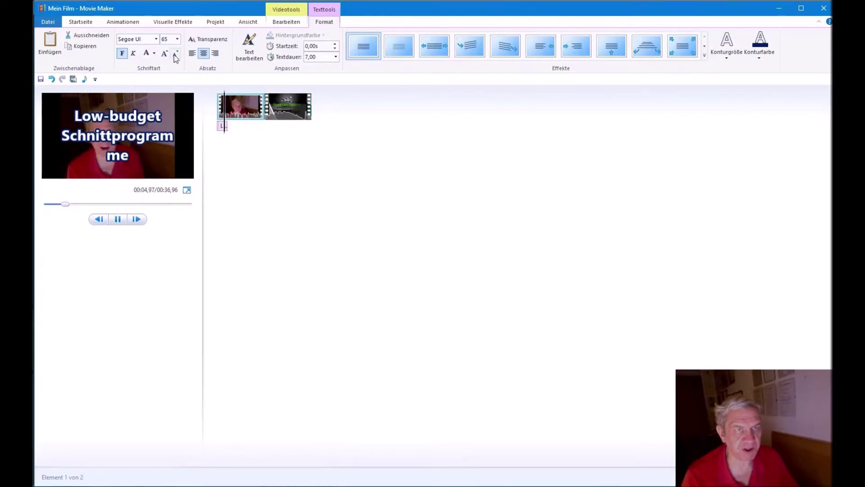
left_click(179, 40)
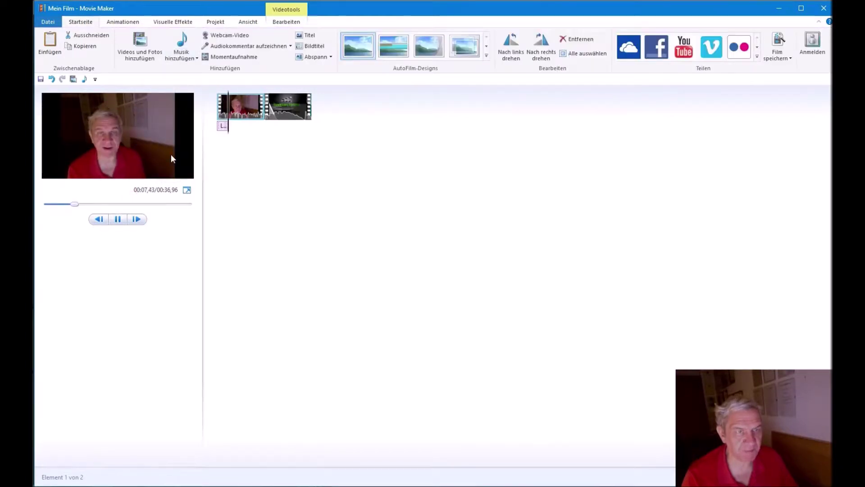
left_click(174, 22)
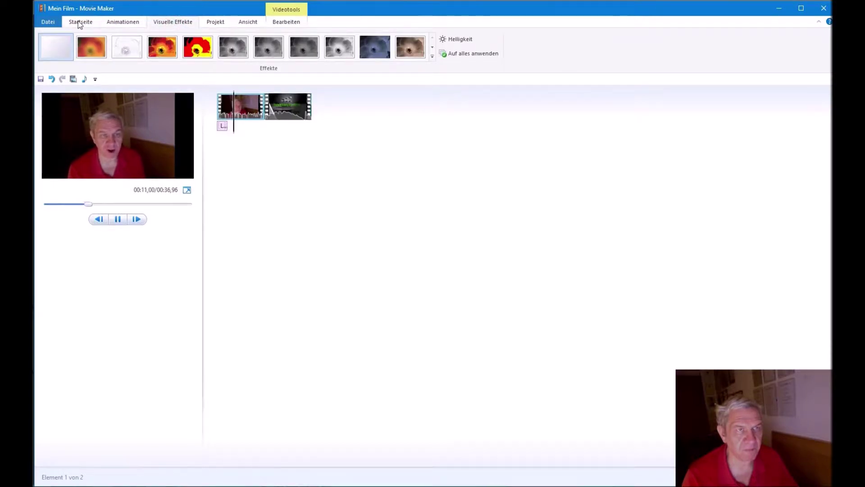
scroll(169, 20, "up", 2)
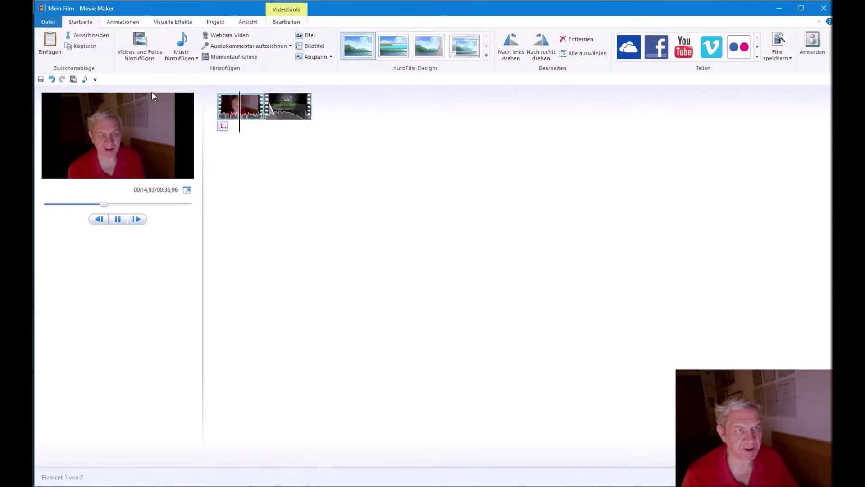
Set the caption's font size to 48 and widen its text box to both frame edges, with "Schnittprogramme" on one line
left_click(222, 126)
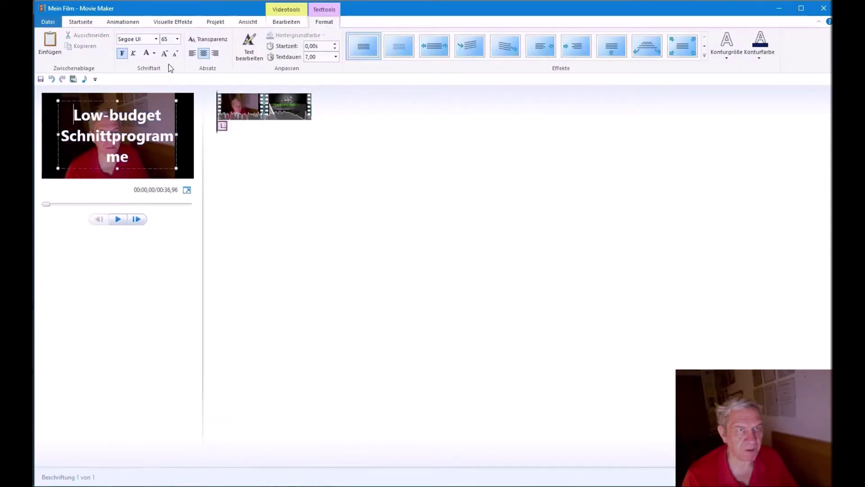
left_click(177, 38)
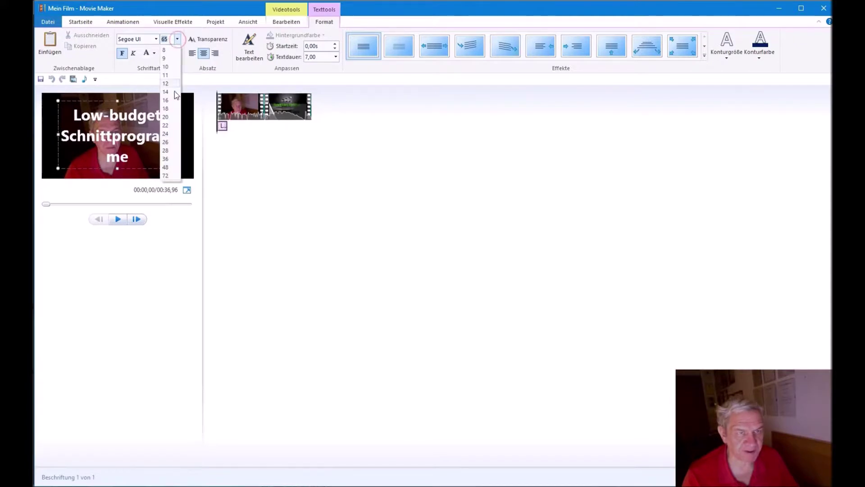
left_click(169, 167)
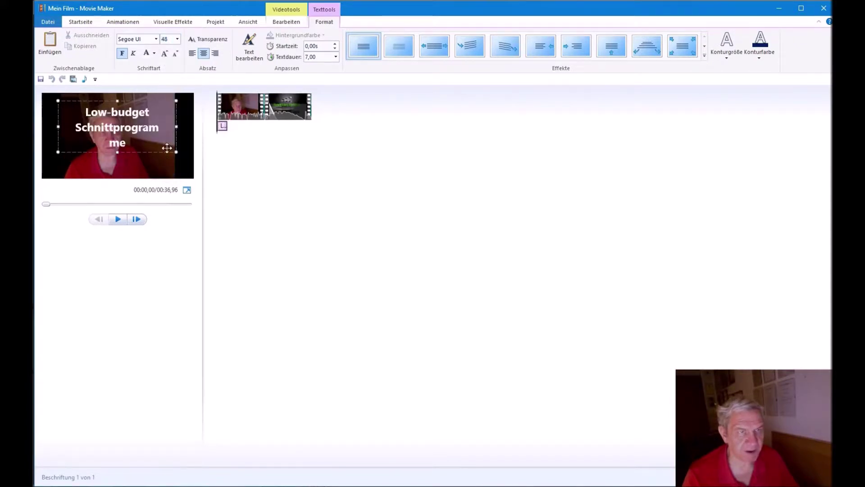
left_click_drag(176, 126, 192, 120)
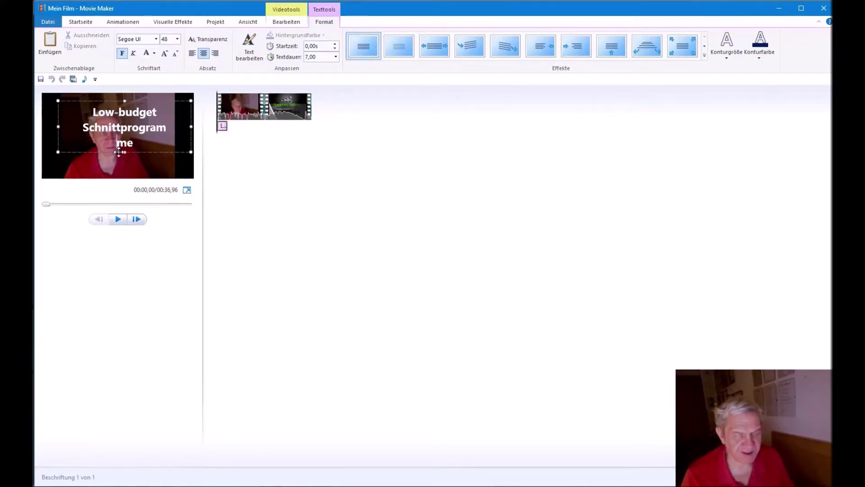
key("BackSpace")
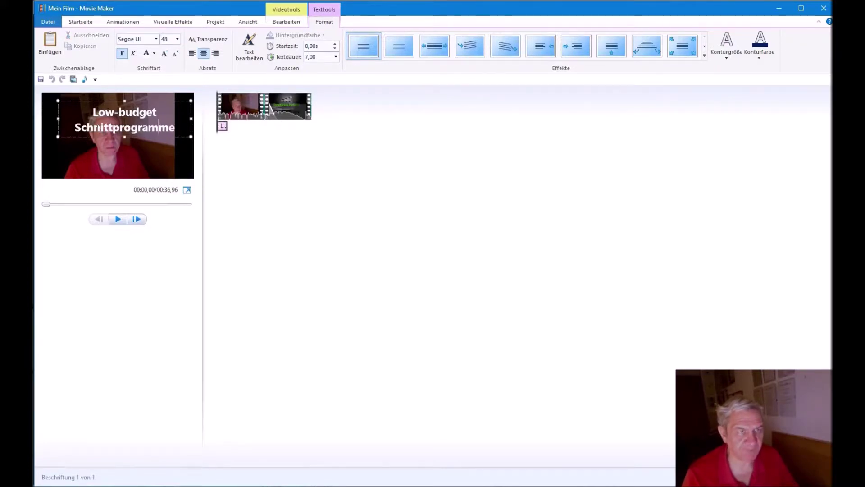
left_click_drag(60, 118, 39, 127)
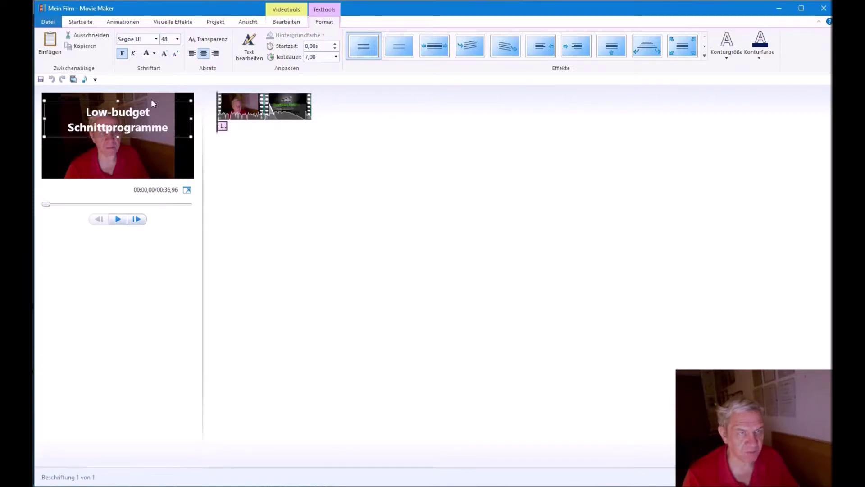
Change the caption's first line to "Law budget", without the hyphen
left_click(112, 111)
key("BackSpace")
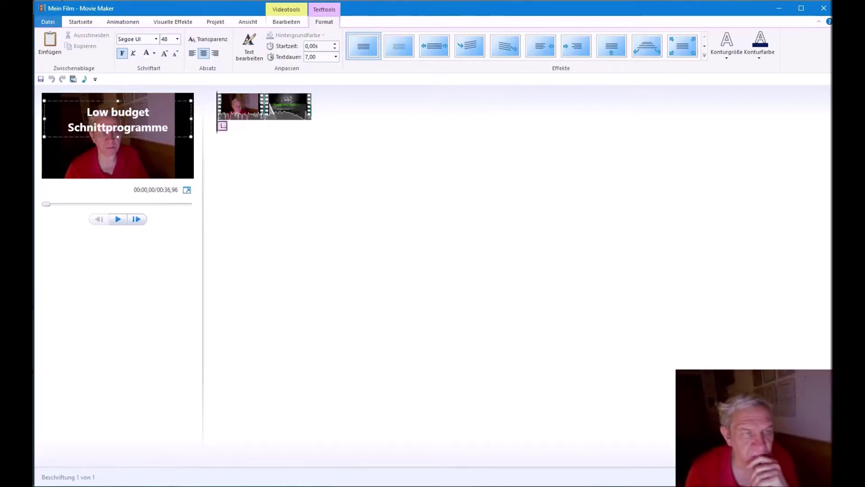
left_click(99, 112)
key("BackSpace")
type("a")
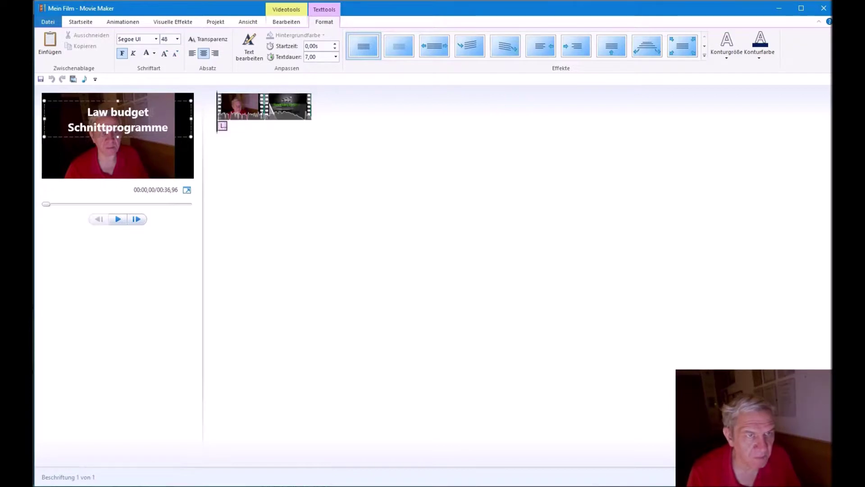
Replace the caption's first line with "Auswahl meiner", keeping "Schnittprogramme" on the second line
left_click_drag(153, 111, 86, 112)
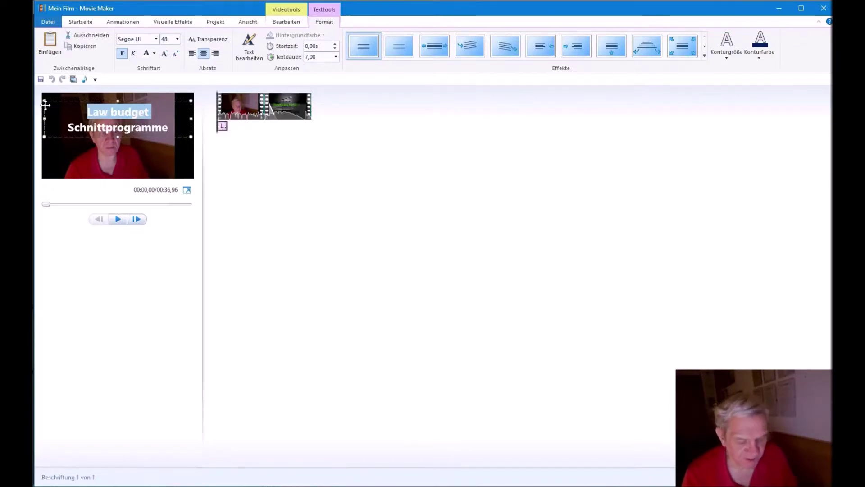
key("Delete")
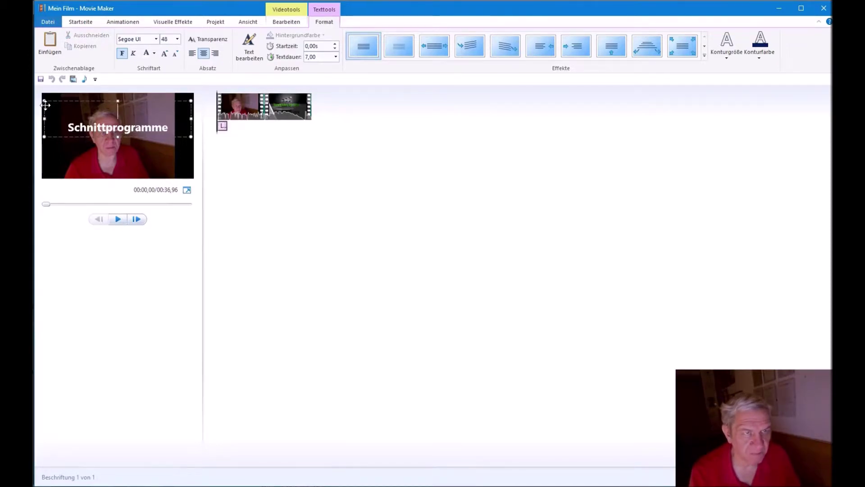
type("Op")
key("BackSpace")
key("BackSpace")
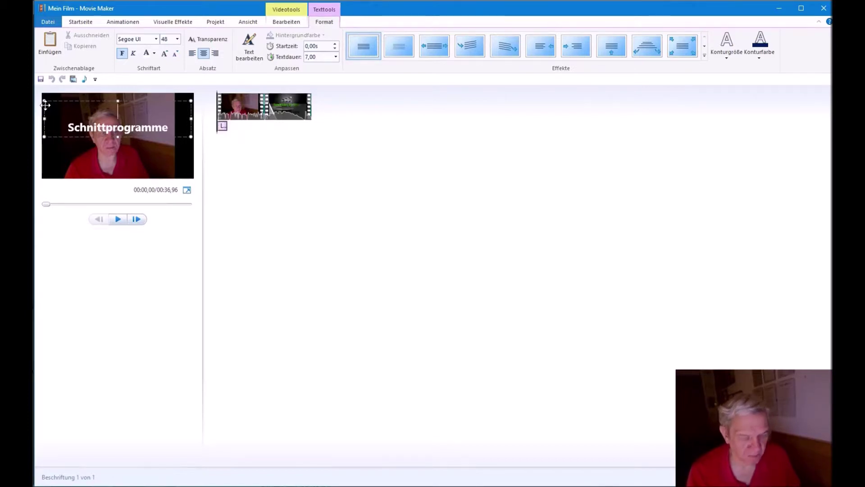
type("Ausw")
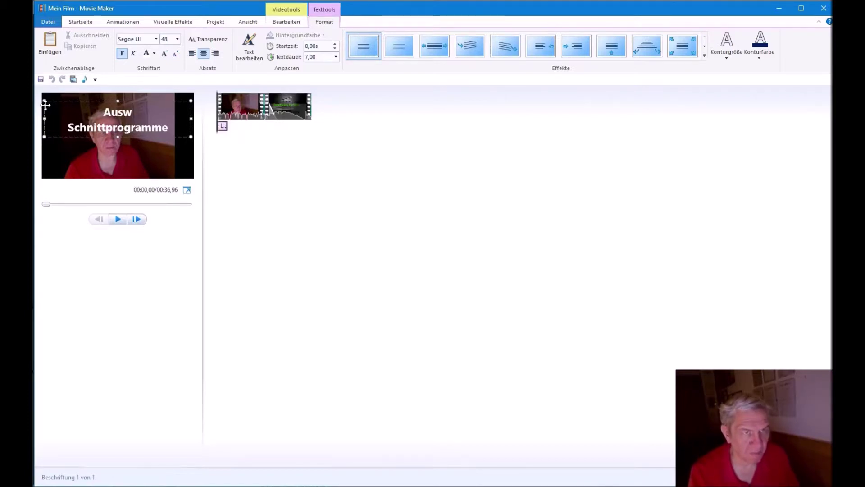
type("ahl meiner")
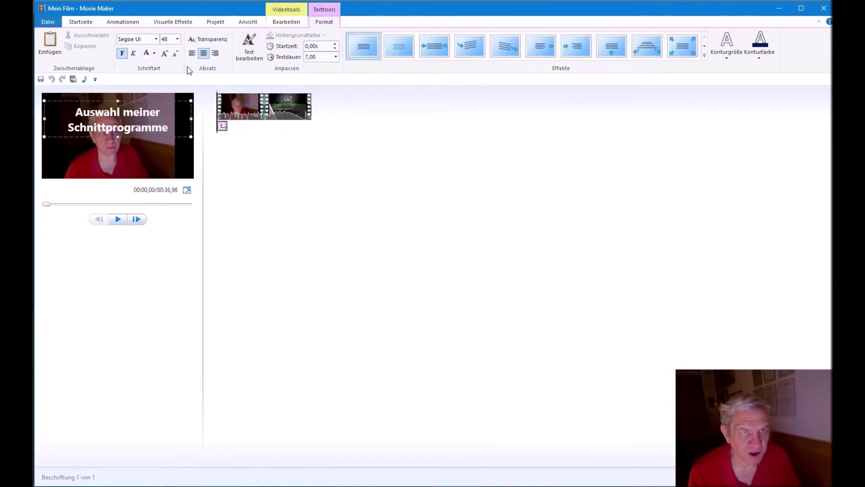
Try font size 72 for the caption and settle on 65
left_click(177, 40)
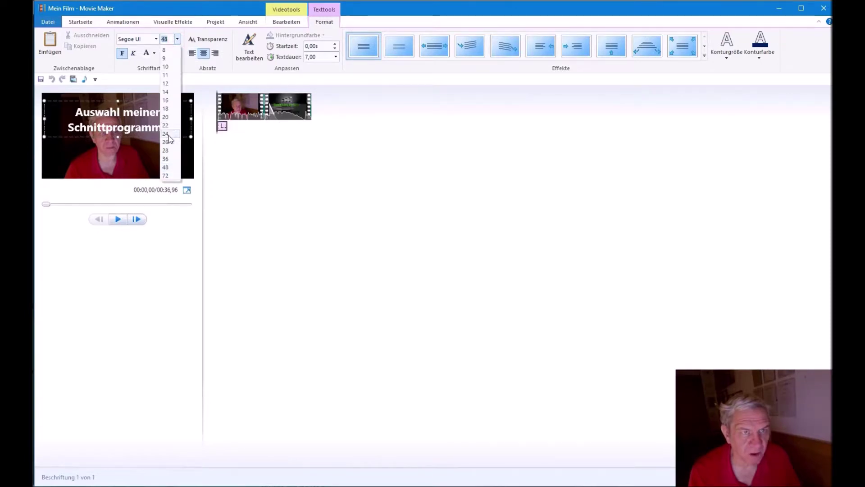
left_click(168, 176)
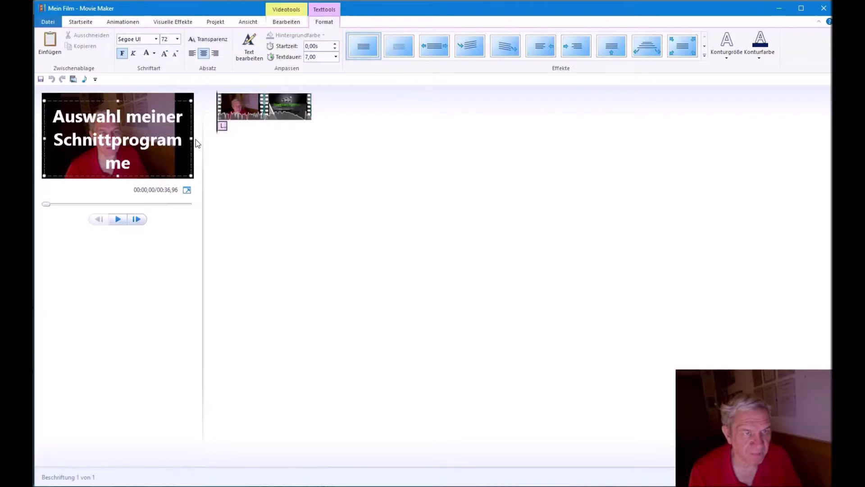
left_click(178, 39)
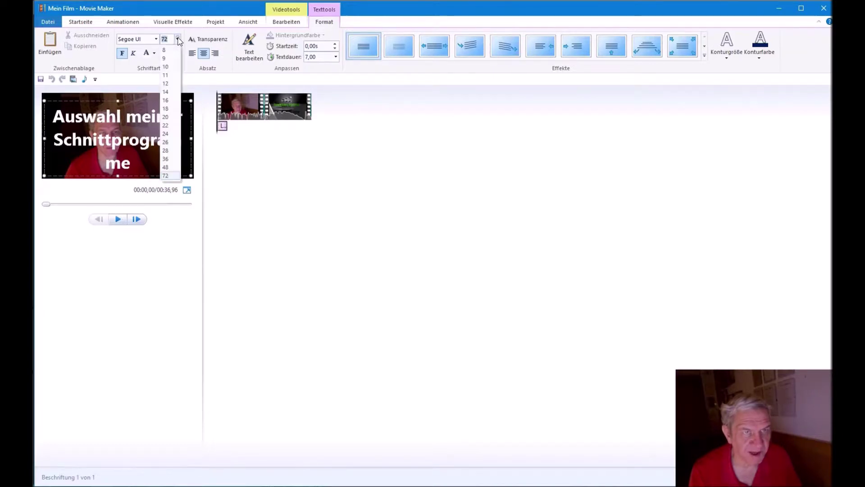
key("BackSpace")
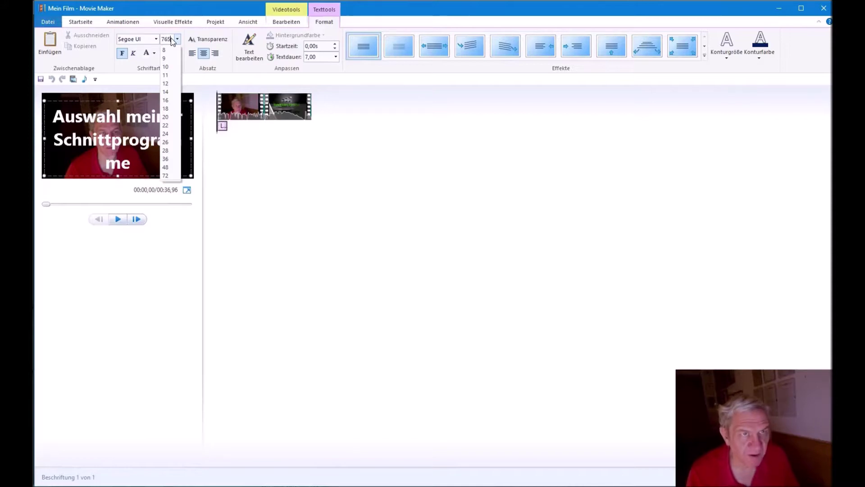
key("BackSpace")
key("BackSpace")
key("BackSpace")
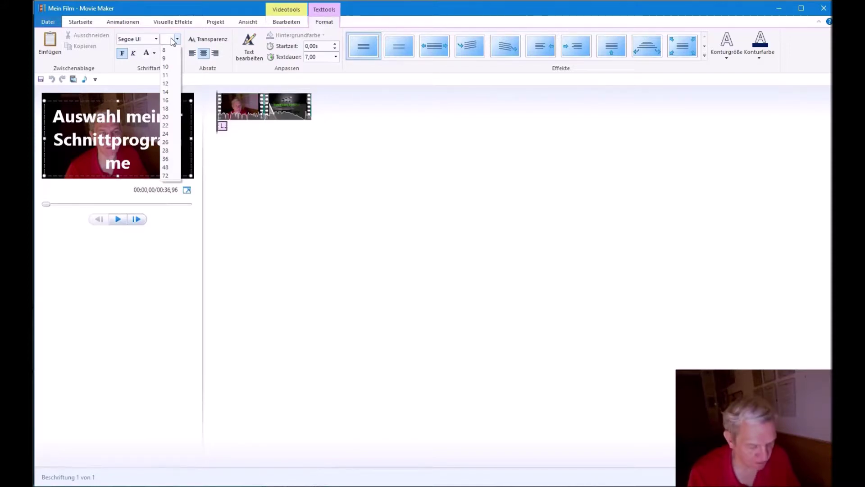
type("65")
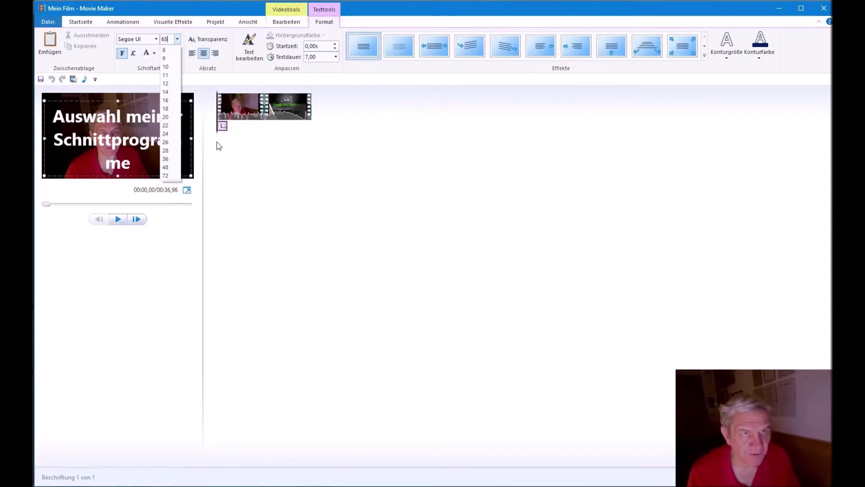
left_click(217, 142)
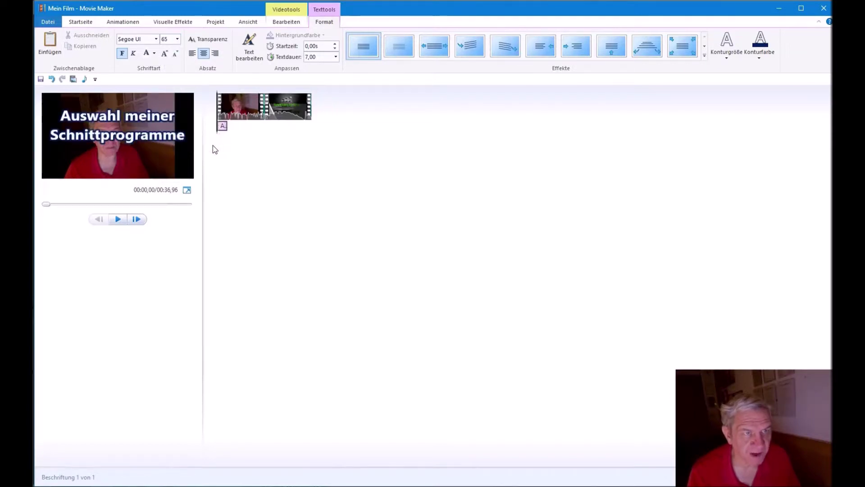
Move the caption to the lower edge of the video frame and colour its text yellow
left_click_drag(129, 100, 132, 127)
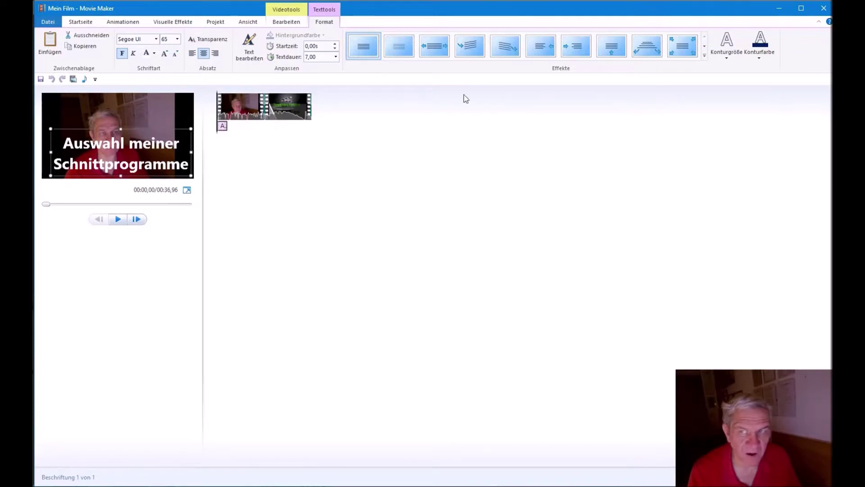
left_click(340, 143)
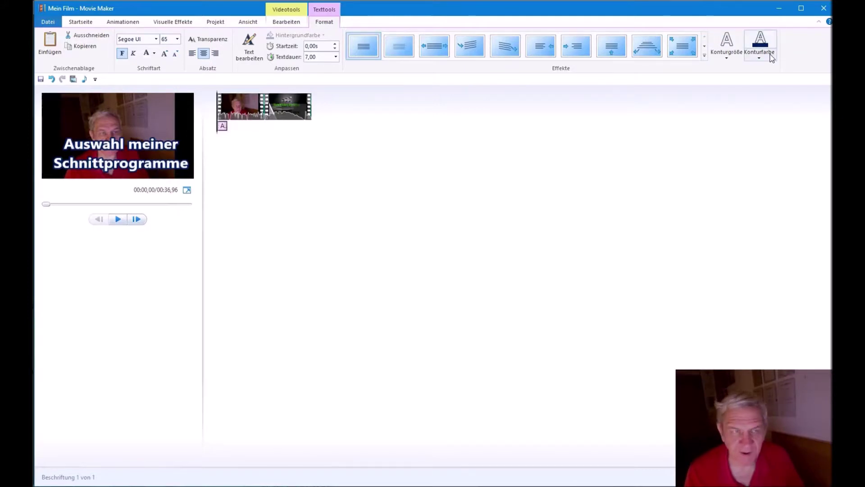
left_click(154, 53)
left_click(156, 93)
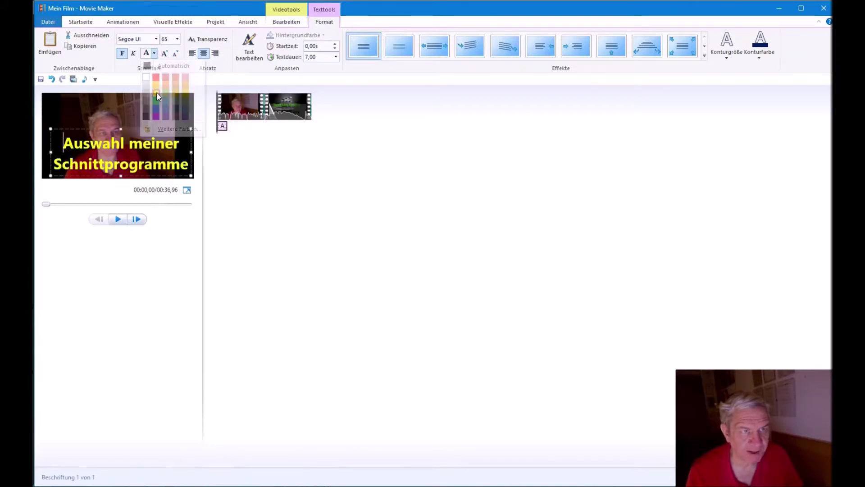
Play the film from the start to check the caption, skip ahead to the second clip and pause near its end
left_click(117, 220)
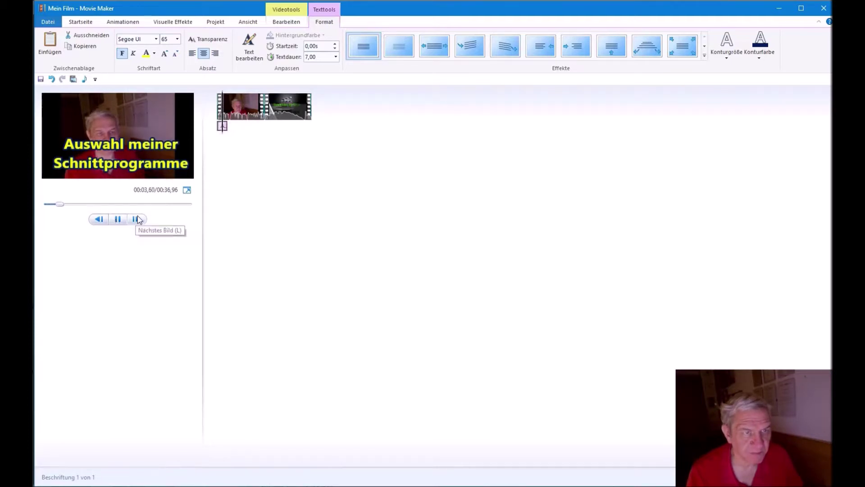
left_click(168, 205)
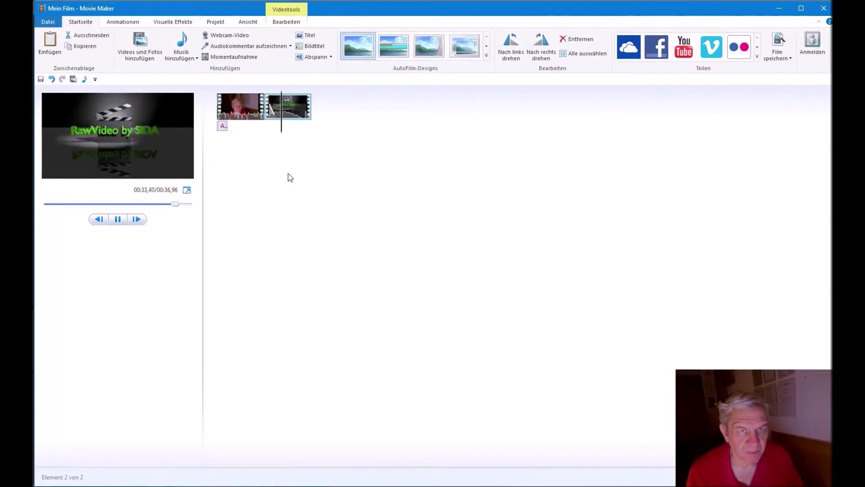
left_click(117, 219)
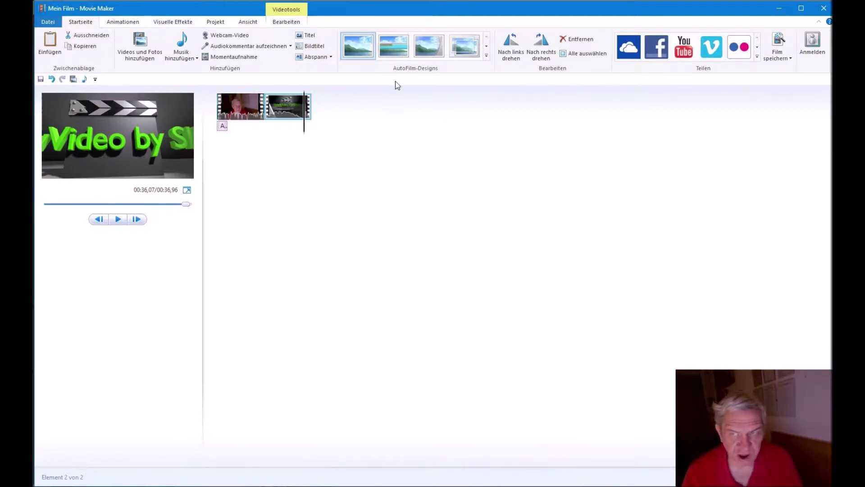
Minimize Movie Maker, switch to OpenShot and bring up the Bilder folder in File Explorer over it
left_click(780, 9)
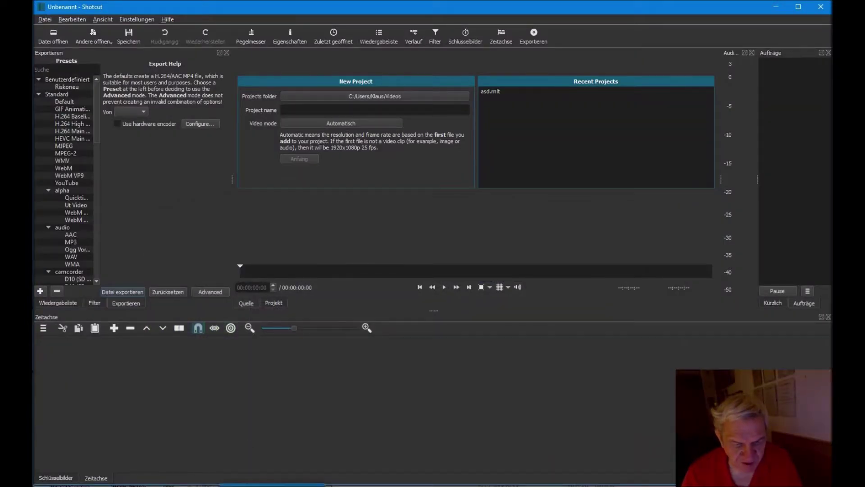
left_click(289, 470)
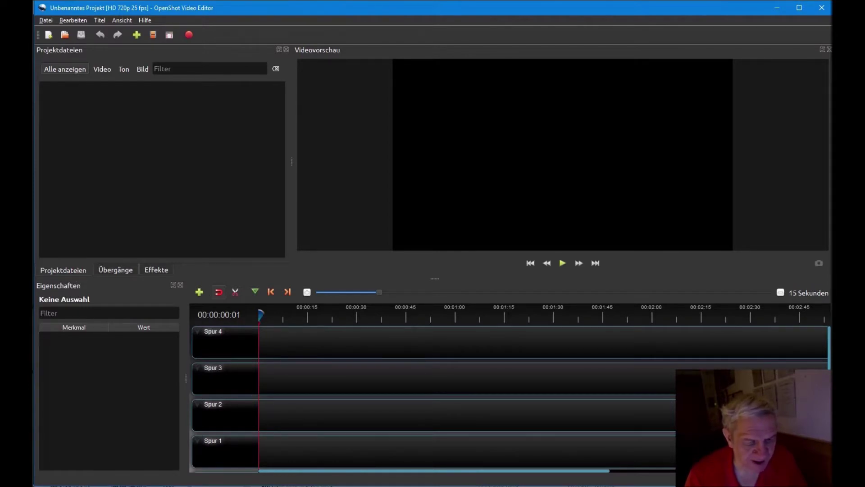
key("alt+Tab")
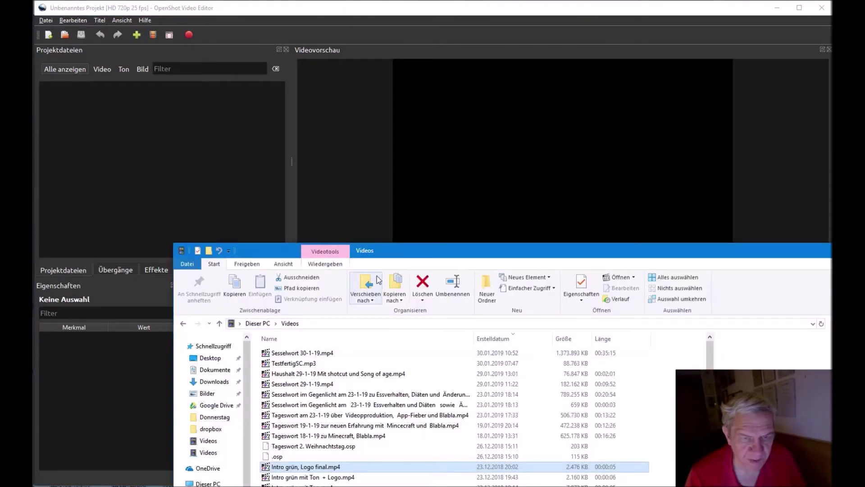
left_click_drag(382, 261, 495, 191)
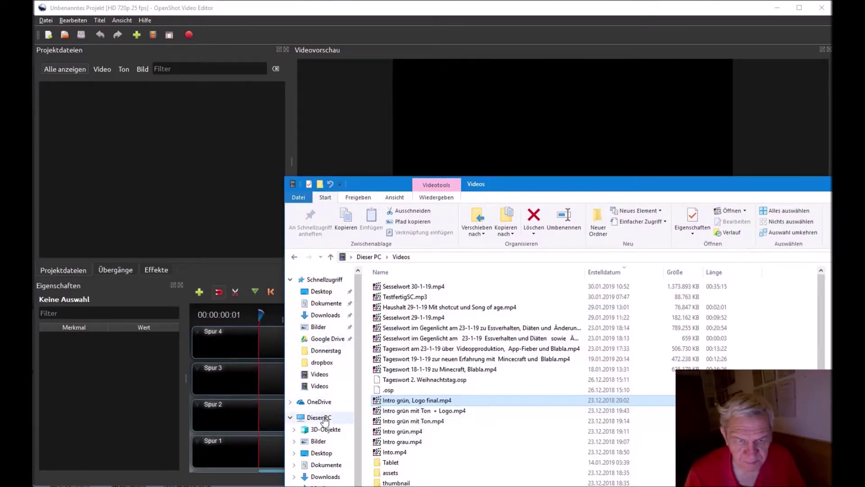
left_click(319, 442)
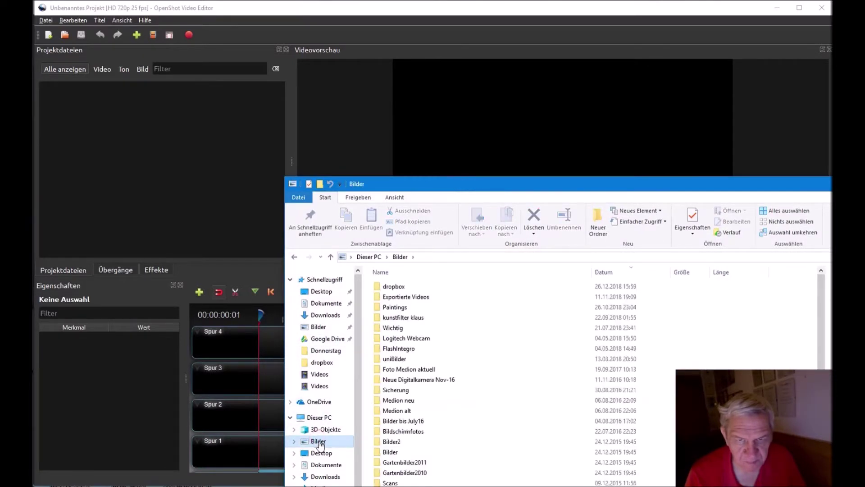
Arrange the File Explorer window beside OpenShot's project files and import "1 (30.01.2019 22-58) aufnehmen.wmv" into them
left_click_drag(493, 178, 538, 68)
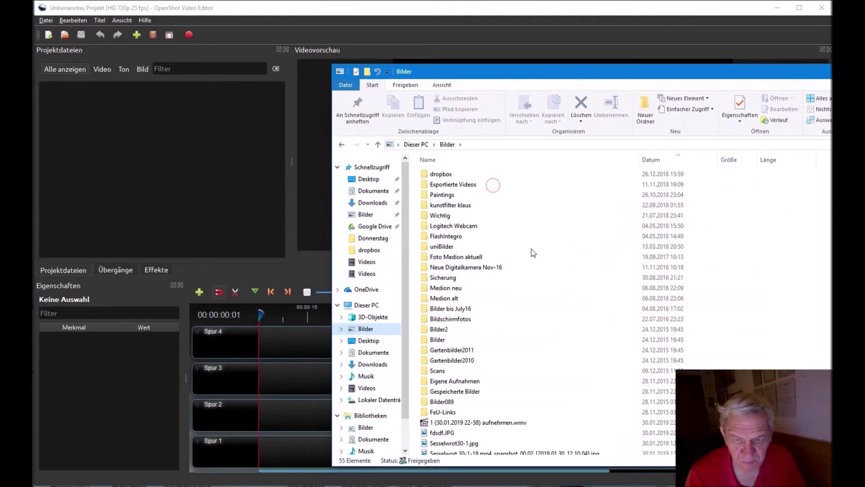
left_click(487, 425)
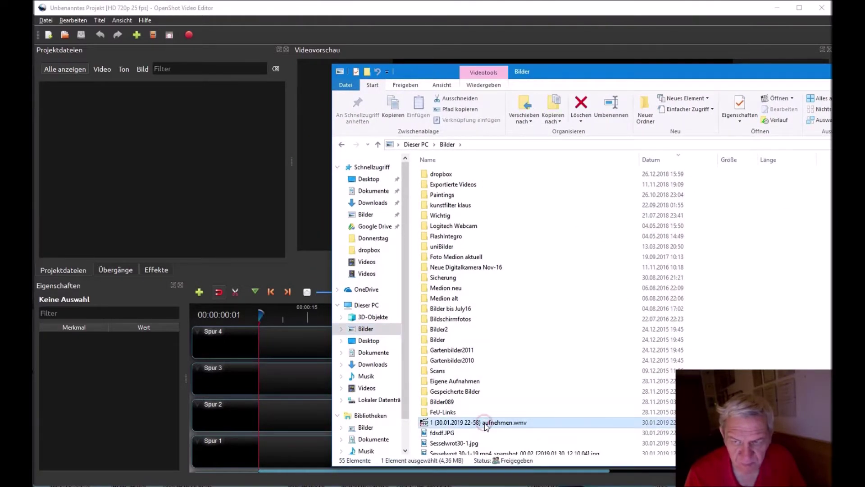
left_click_drag(610, 80, 531, 34)
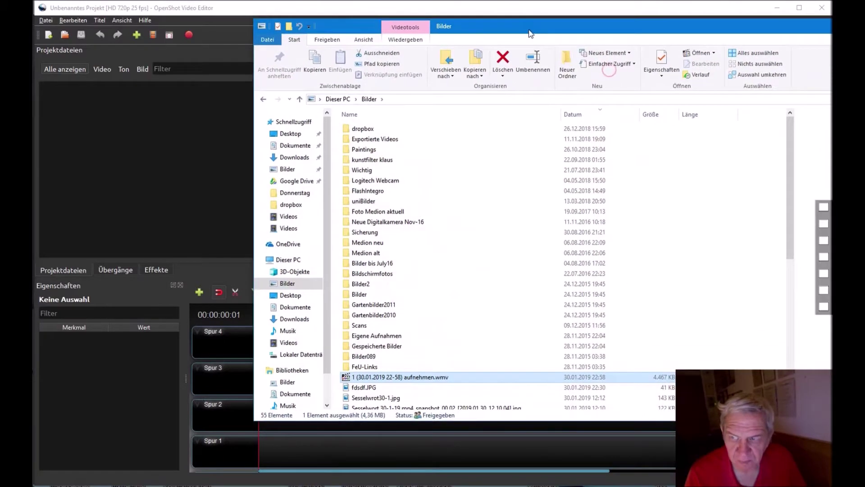
left_click_drag(549, 28, 597, 11)
left_click_drag(457, 366, 185, 191)
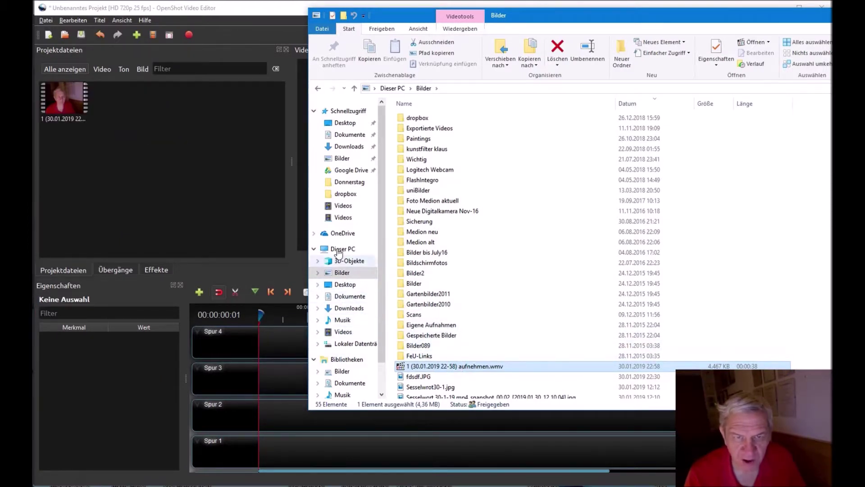
Import "Intro grün mit Ton + Logo.mp4" from the Videos folder into OpenShot's project files and minimize File Explorer
left_click(341, 207)
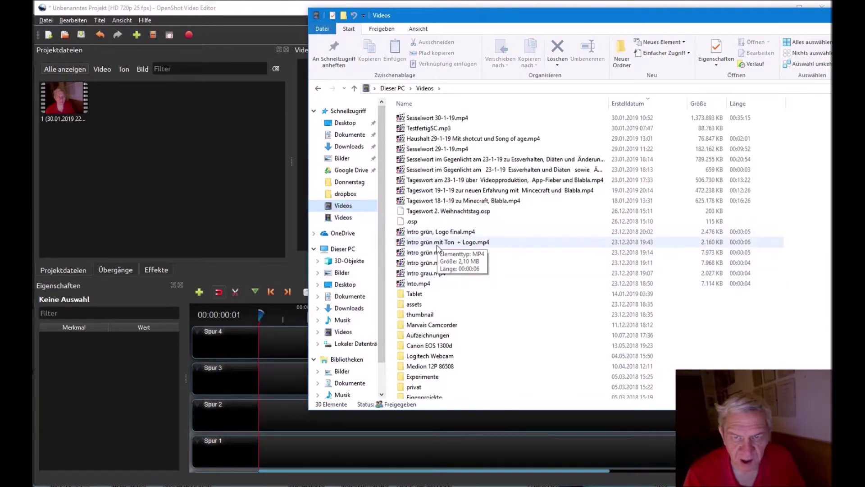
left_click_drag(438, 247, 141, 128)
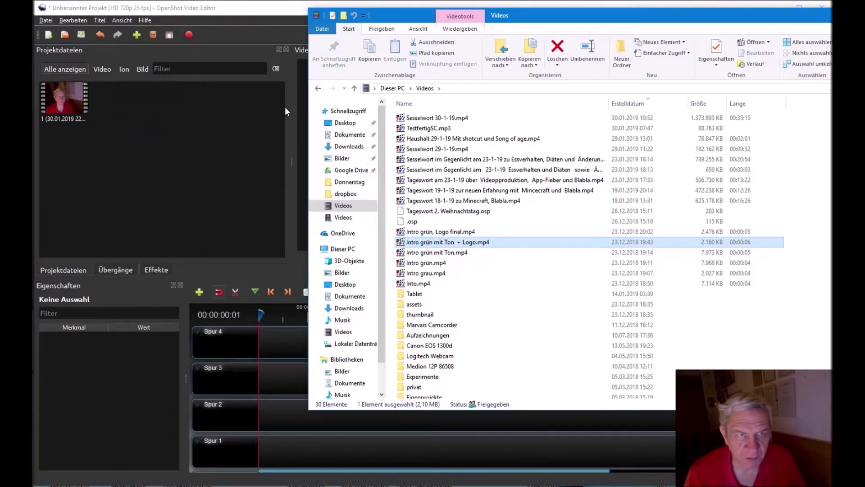
double_click(751, 22)
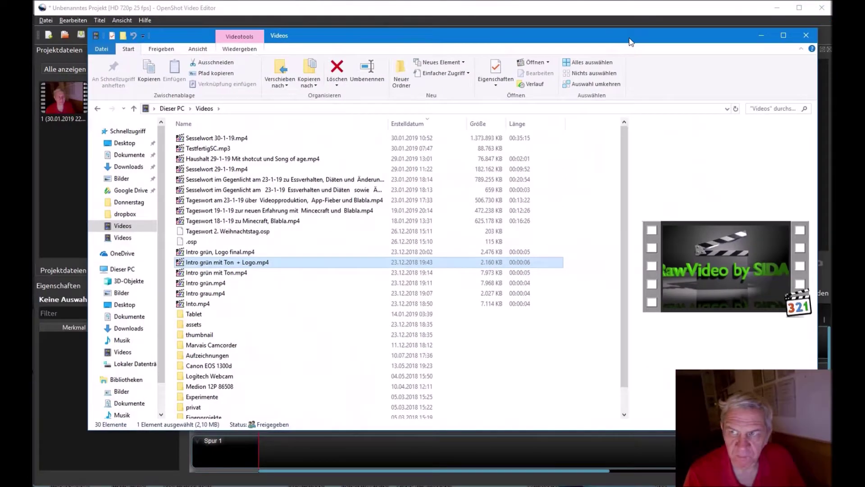
left_click(757, 36)
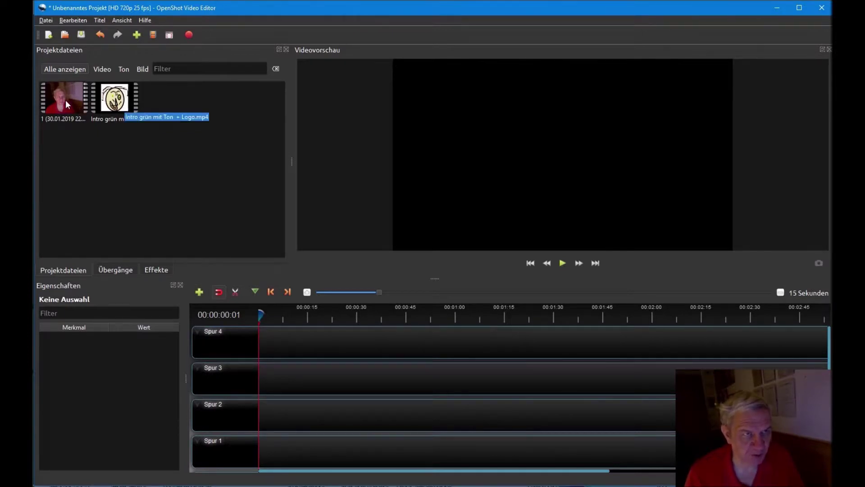
Place the webcam clip at the start of Spur 3 and the intro clip directly behind it on the same track
left_click_drag(64, 99, 257, 379)
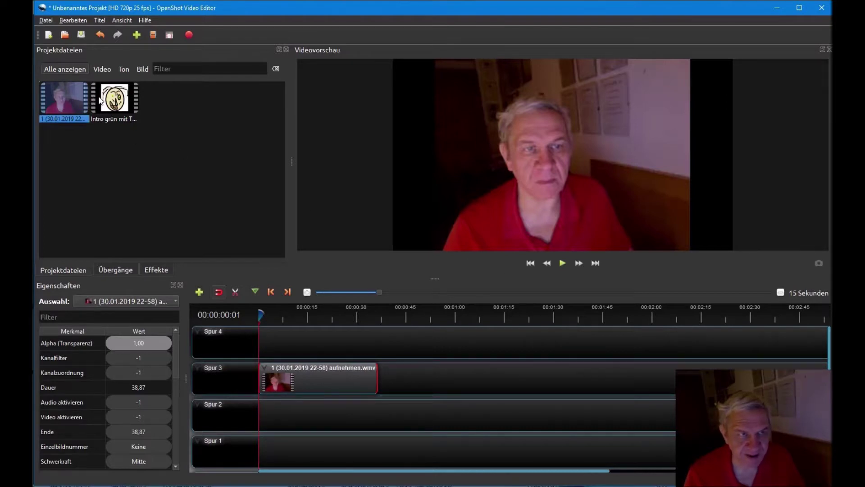
left_click_drag(114, 104, 408, 381)
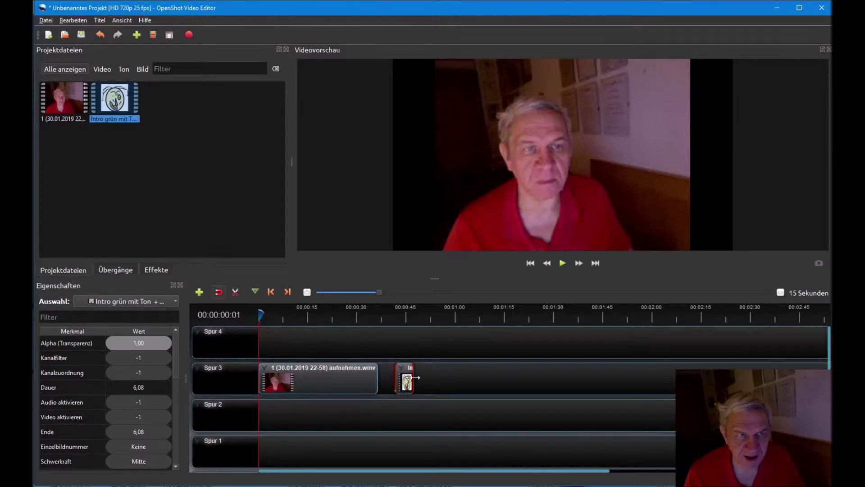
left_click(415, 376)
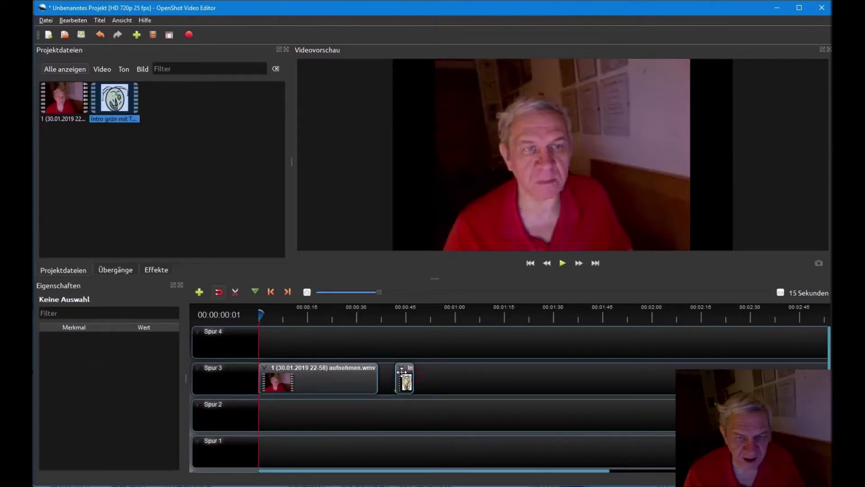
left_click(396, 371)
left_click_drag(406, 374, 395, 375)
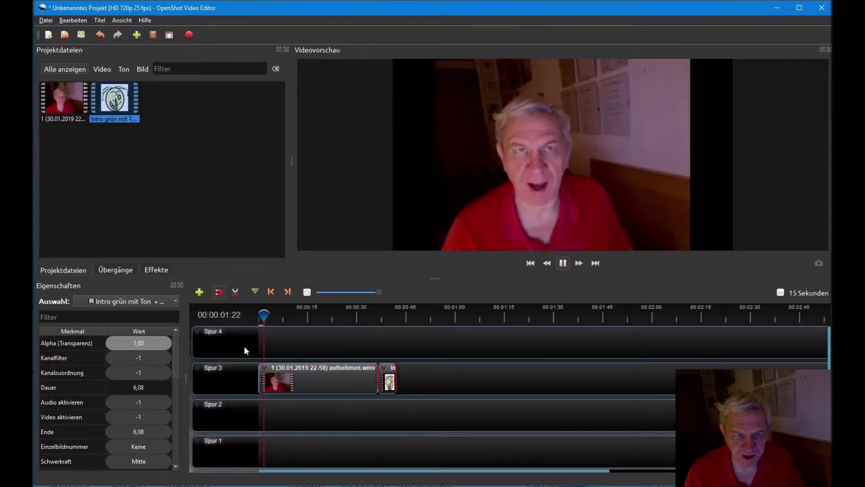
Play the film from the start, skip ahead within the first clip and near its end, and pause at the end of the intro
left_click(292, 315)
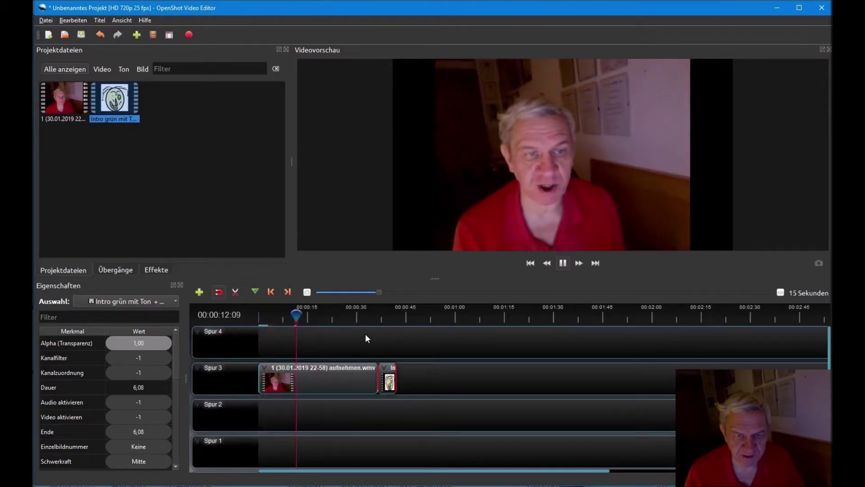
left_click(366, 318)
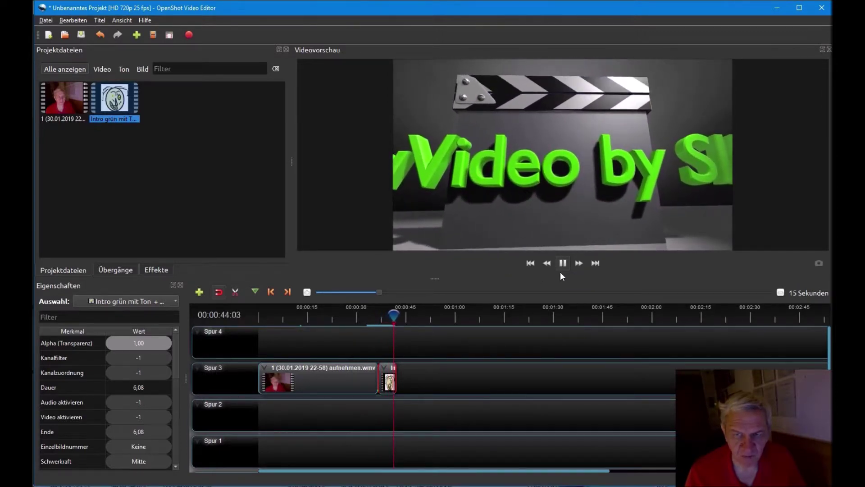
left_click(563, 262)
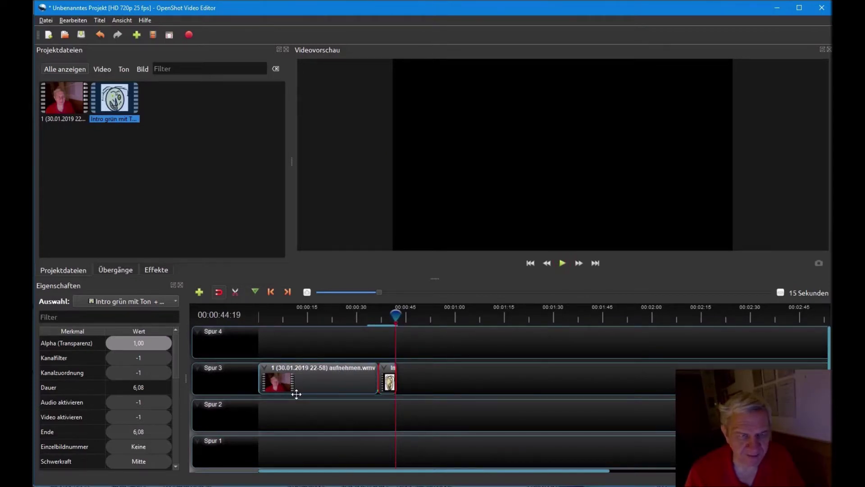
Create a title from the Temp2 template and save it with its default text and file name
left_click(99, 20)
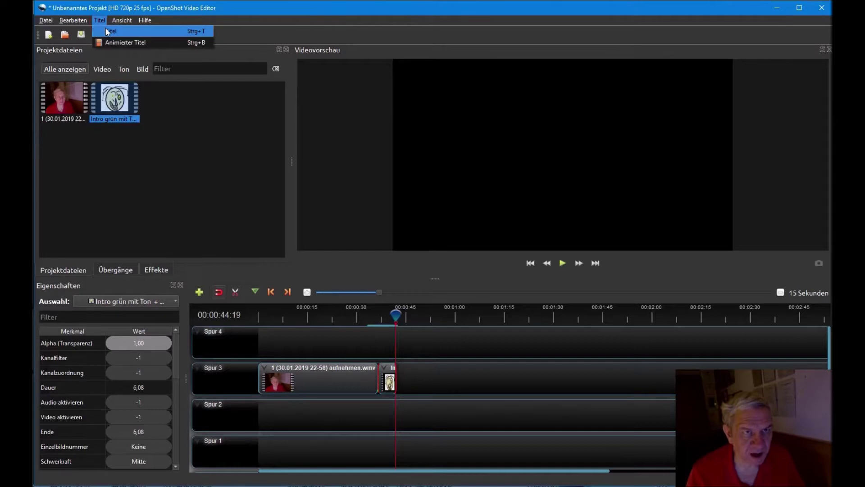
key("Escape")
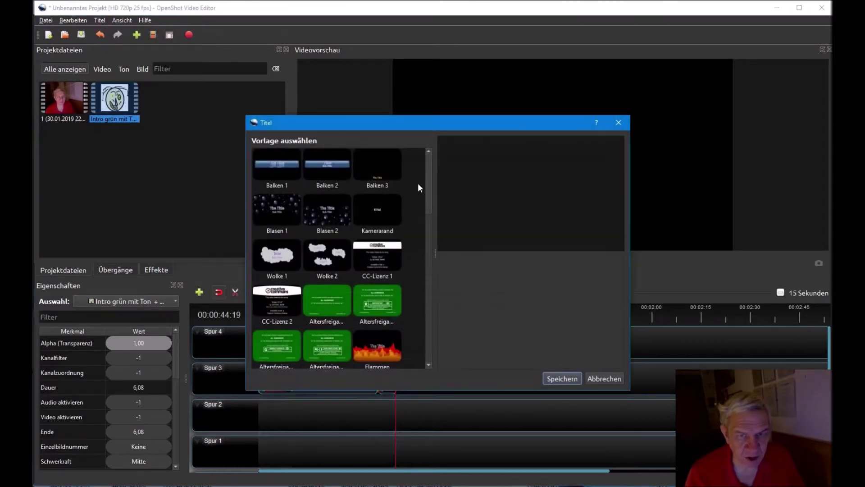
left_click_drag(431, 169, 456, 330)
left_click(278, 339)
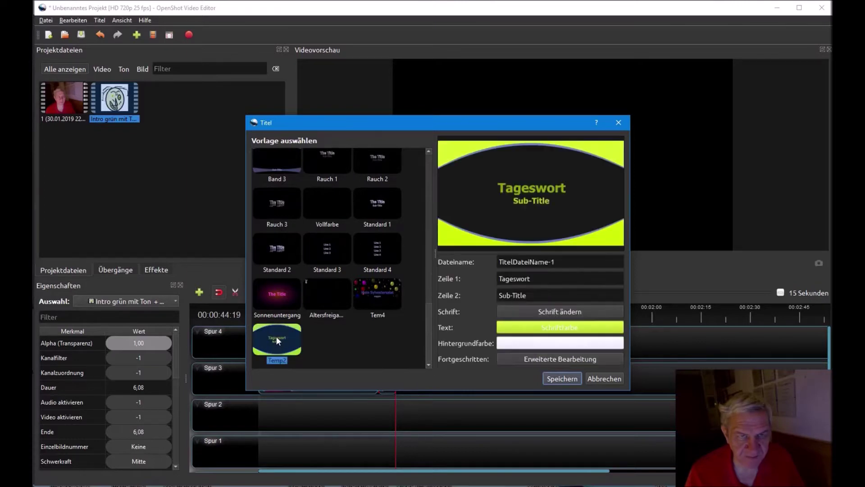
left_click(566, 380)
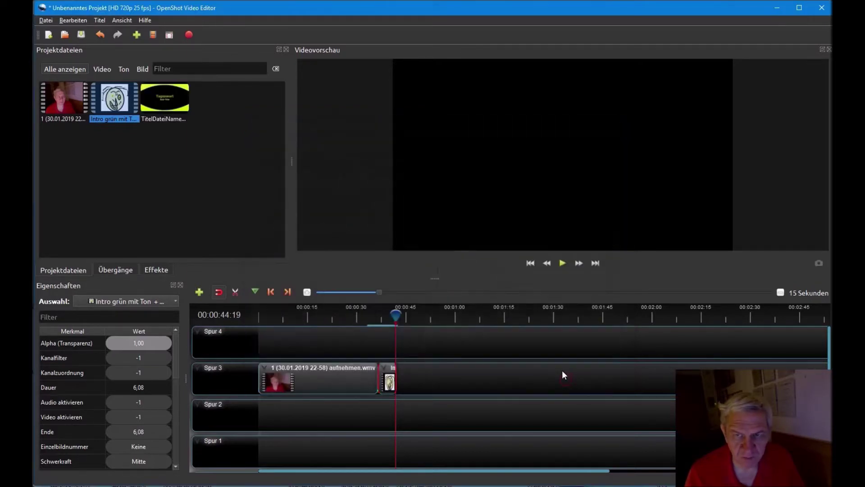
Open the new title in the project files for editing and set its first line to "Auswahl Schnittprogramme"
right_click(166, 102)
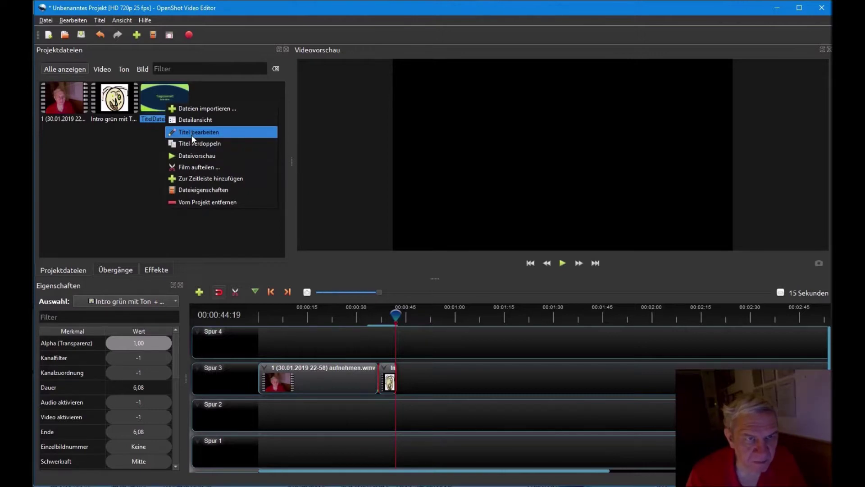
left_click(149, 98)
right_click(148, 98)
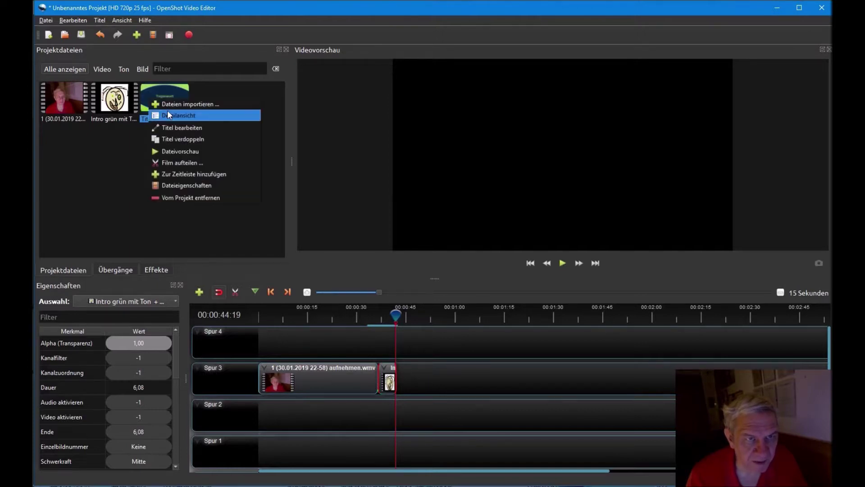
left_click(181, 129)
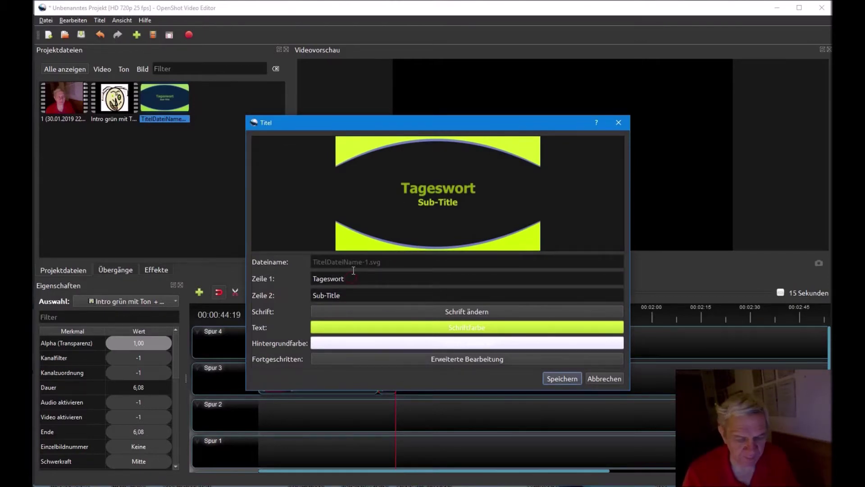
key("BackSpace")
key("BackSpace")
key("BackSpace")
key("BackSpace")
key("BackSpace")
key("BackSpace")
key("BackSpace")
key("BackSpace")
key("BackSpace")
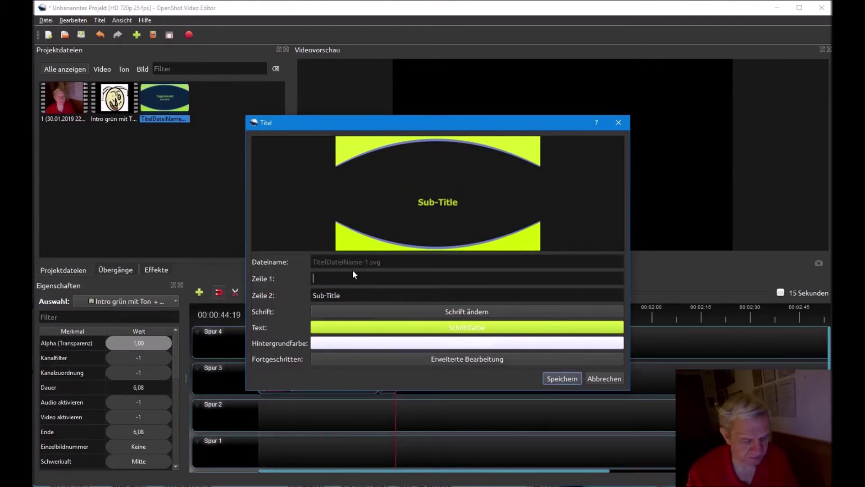
type("Auswa")
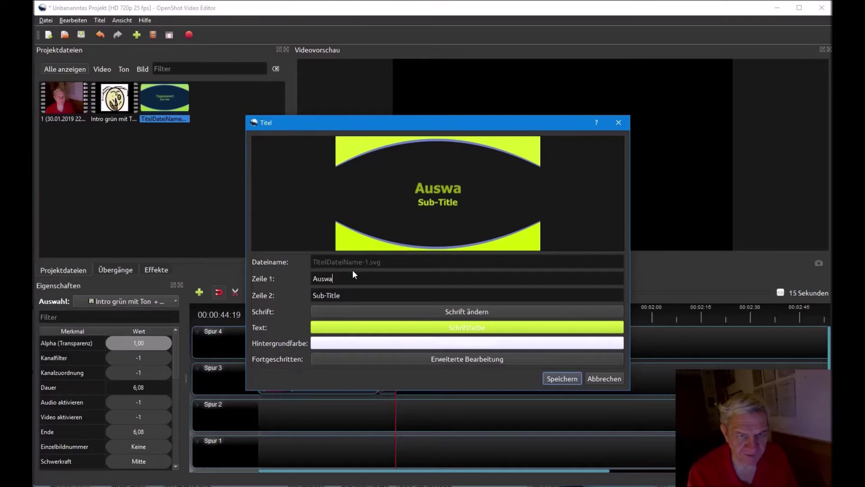
type("hl Schnittp")
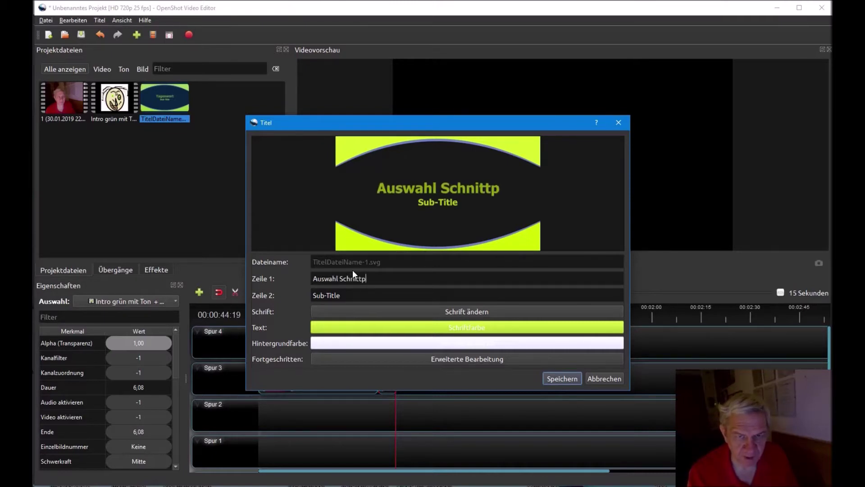
type("rogramme")
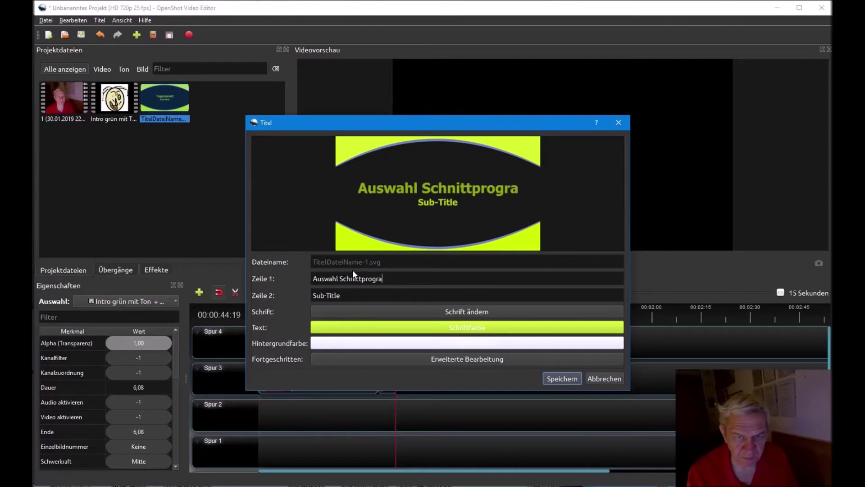
Clear the "Sub-Title" text from the title's second line
left_click(343, 296)
key("BackSpace")
key("BackSpace")
key("BackSpace")
key("BackSpace")
key("BackSpace")
key("BackSpace")
key("BackSpace")
key("BackSpace")
key("BackSpace")
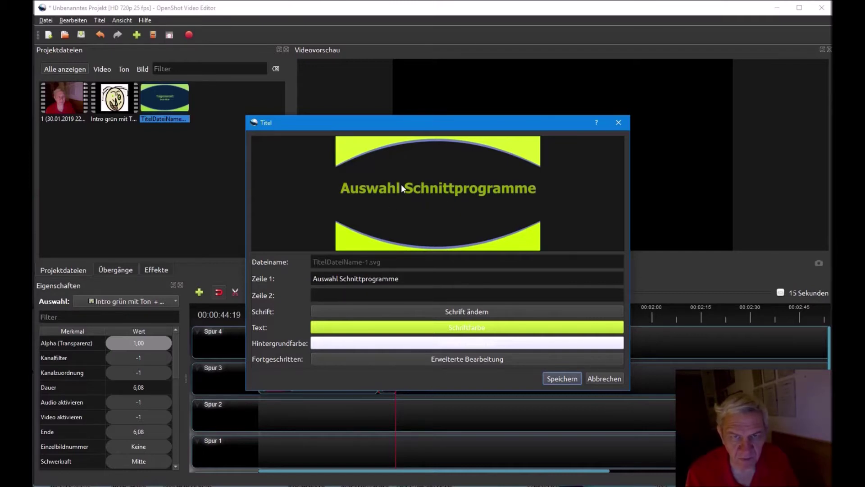
Remove the word "Auswahl" from the first line so that it reads only "Schnittprogramme"
left_click_drag(337, 278, 311, 278)
key("BackSpace")
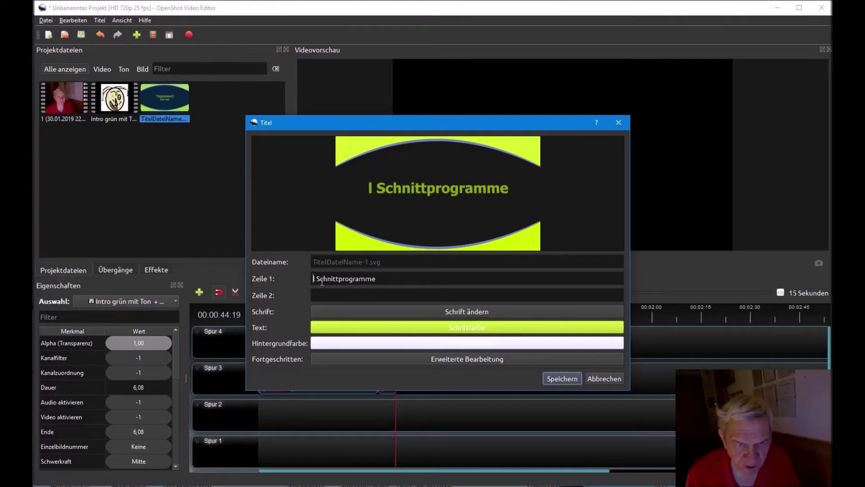
key("Delete")
key("Delete")
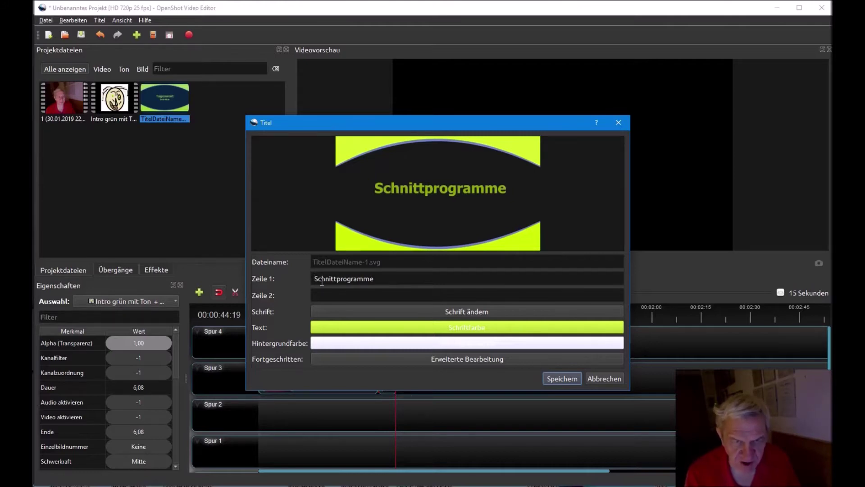
left_click(343, 294)
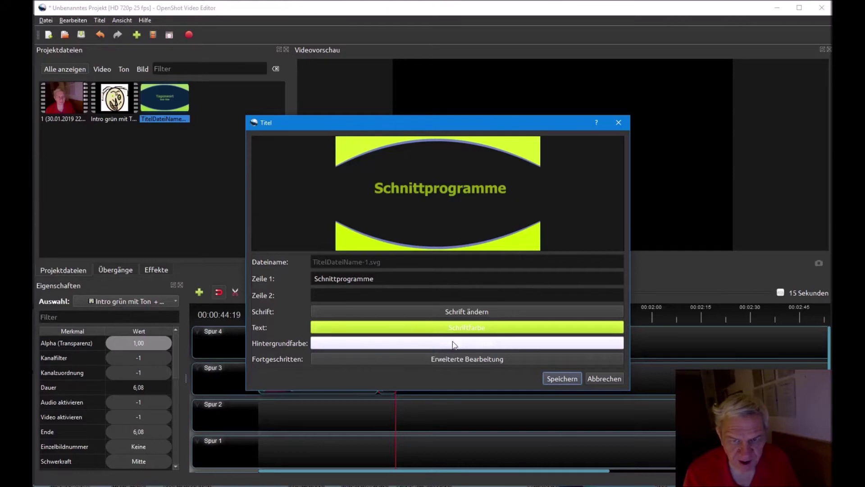
Open the title in Inkscape through the advanced editing option and fill its upper curved shape with bright red
left_click(465, 358)
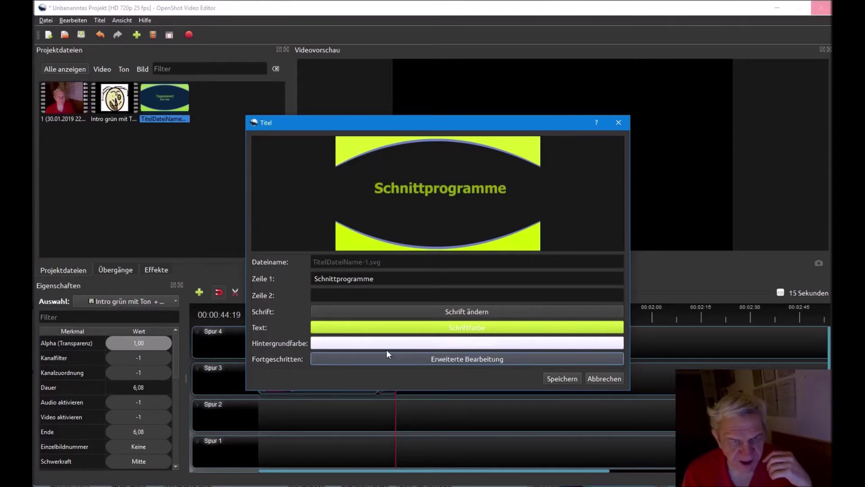
left_click(326, 293)
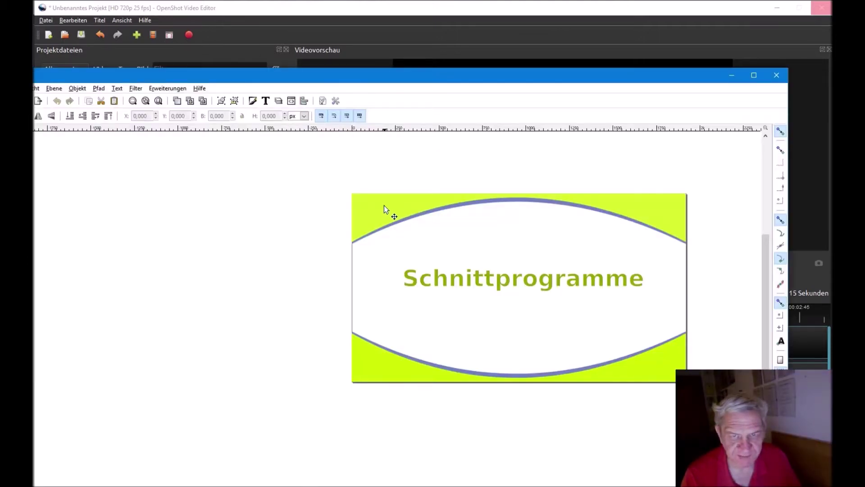
left_click(384, 206)
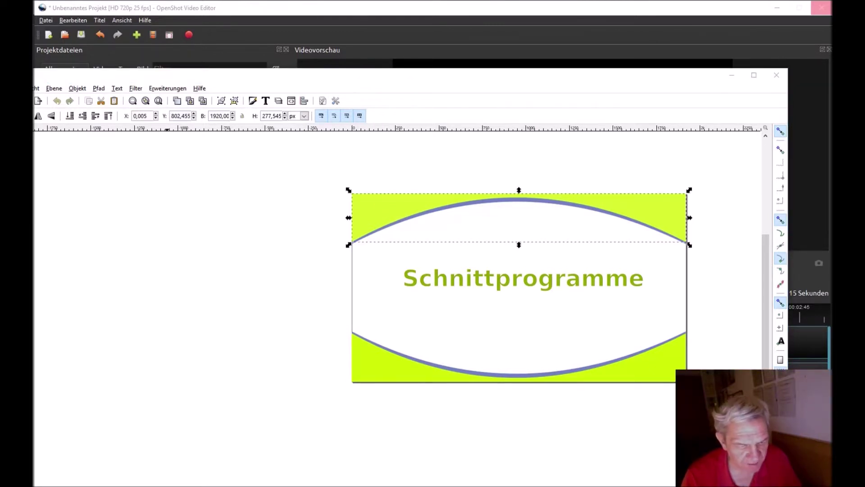
key("Return")
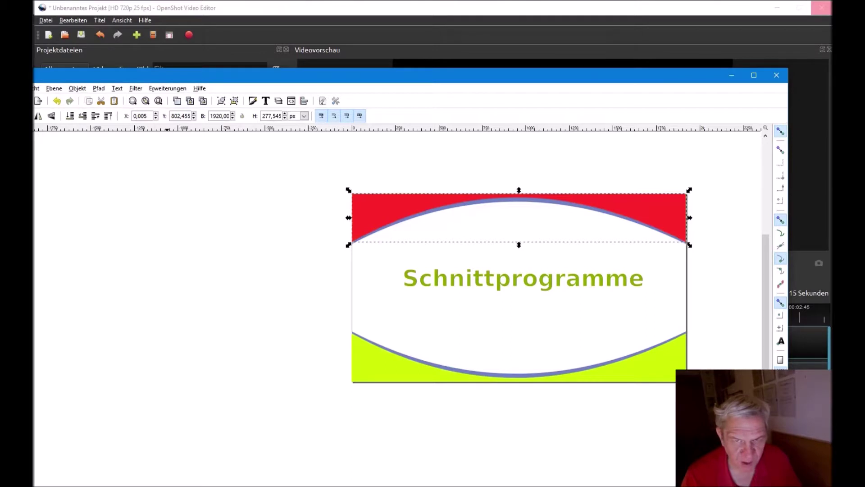
Fill the lower curved shape with yellow, change the upper one to dark red and deselect it
left_click(403, 368)
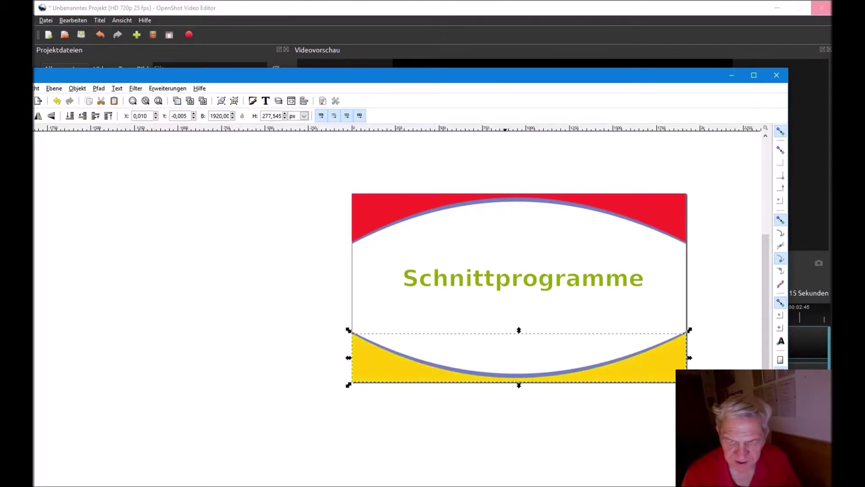
left_click(388, 215)
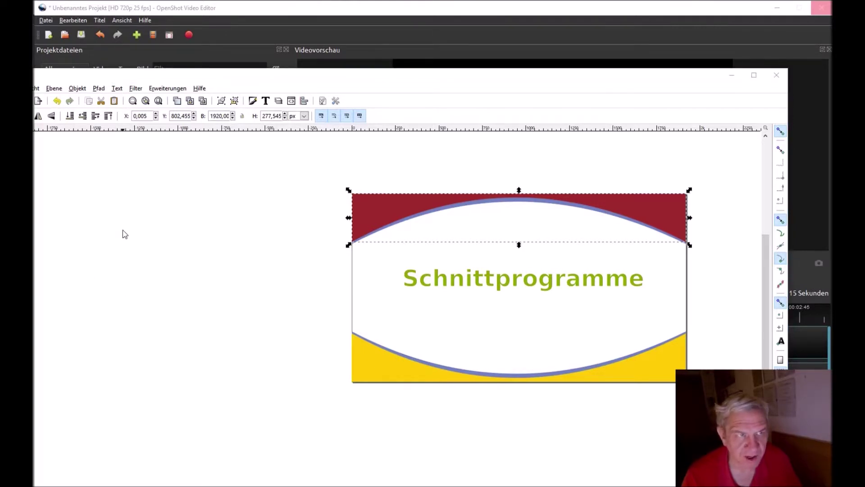
left_click(144, 240)
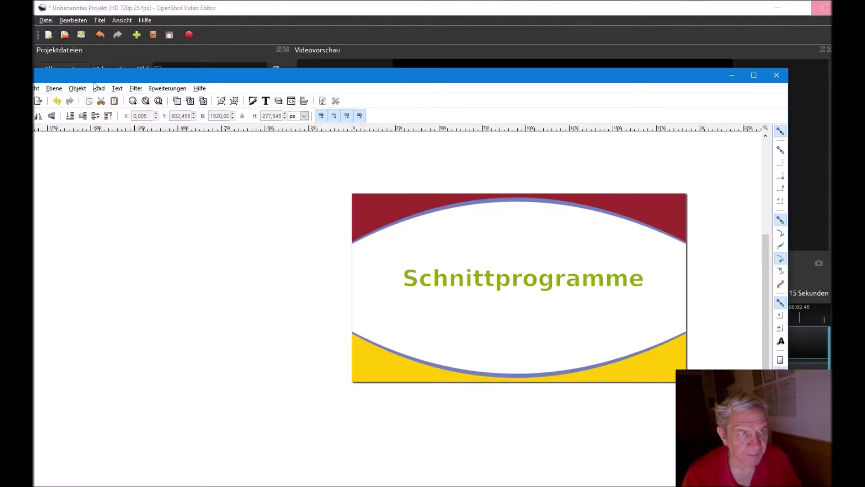
Save the recoloured title temp.svg in Inkscape and close it to return to OpenShot's title editor
double_click(128, 77)
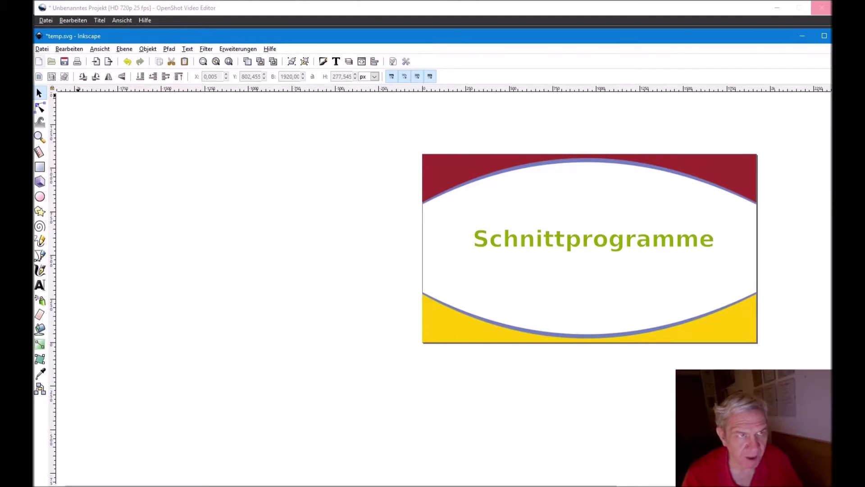
left_click(41, 49)
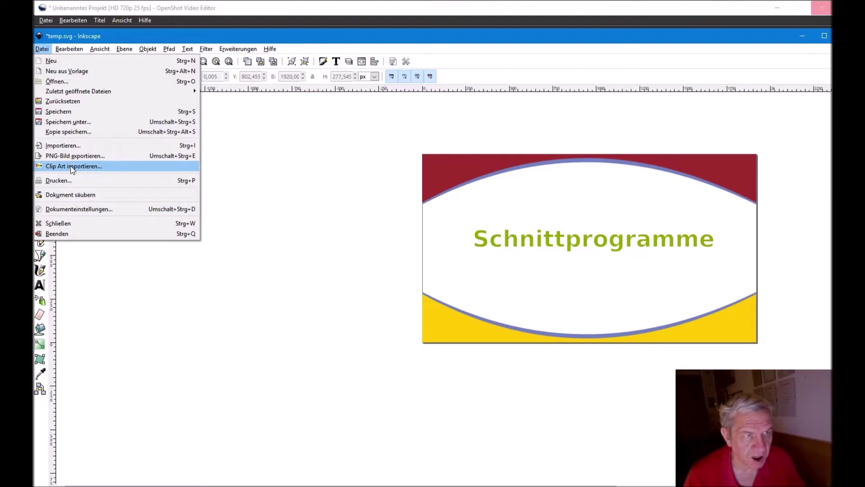
left_click(64, 111)
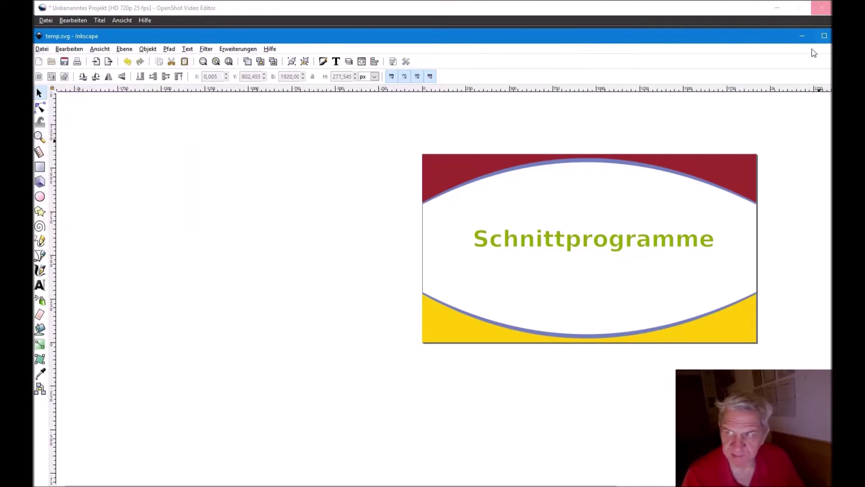
left_click(824, 36)
left_click(790, 36)
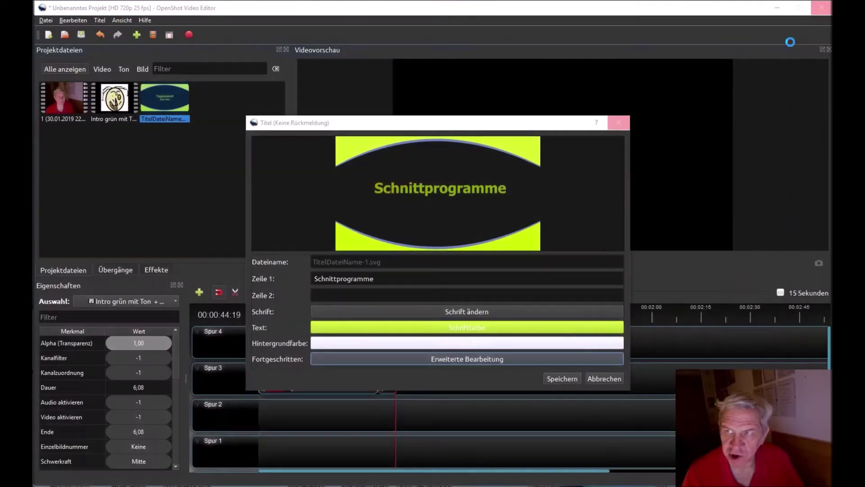
left_click(586, 311)
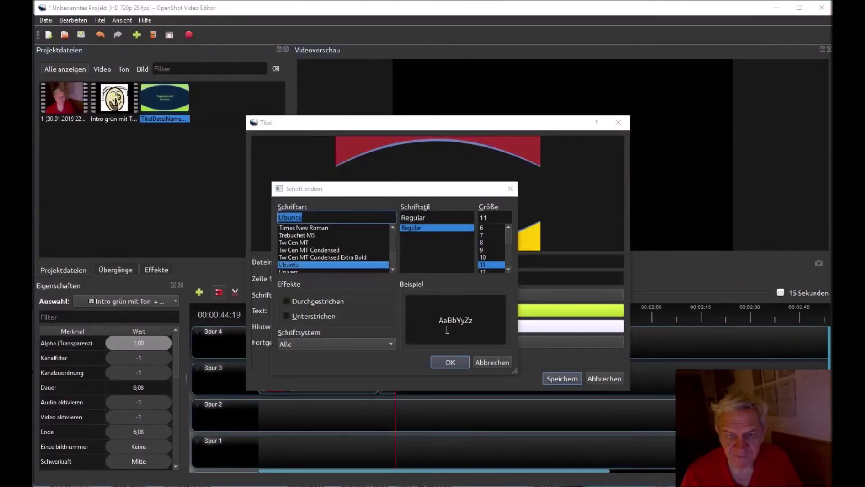
left_click_drag(487, 189, 469, 273)
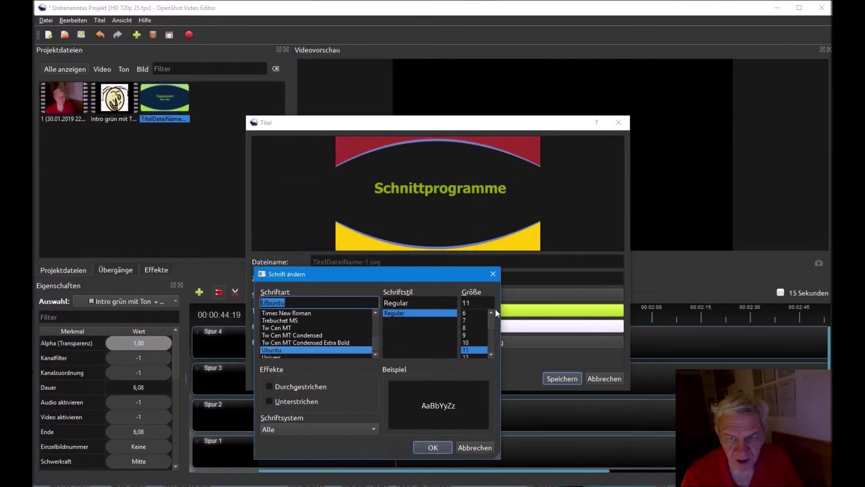
left_click(473, 448)
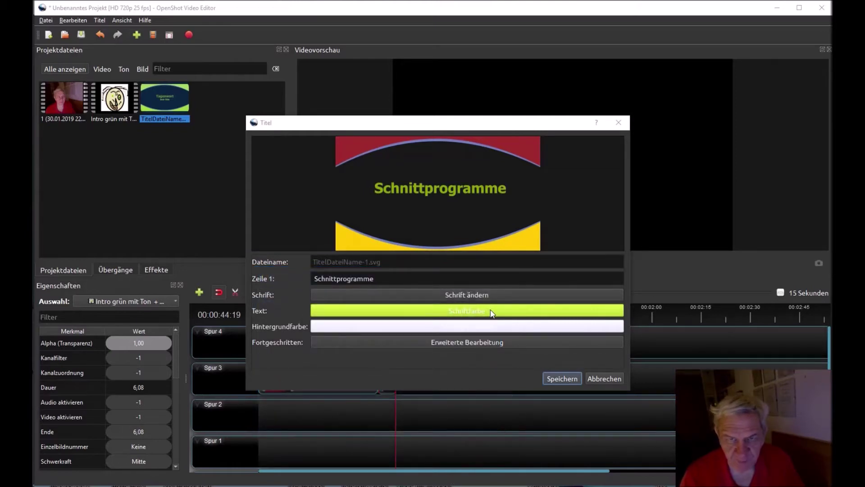
Set the title's text colour to bright green #55ff00 and save the title
left_click(492, 313)
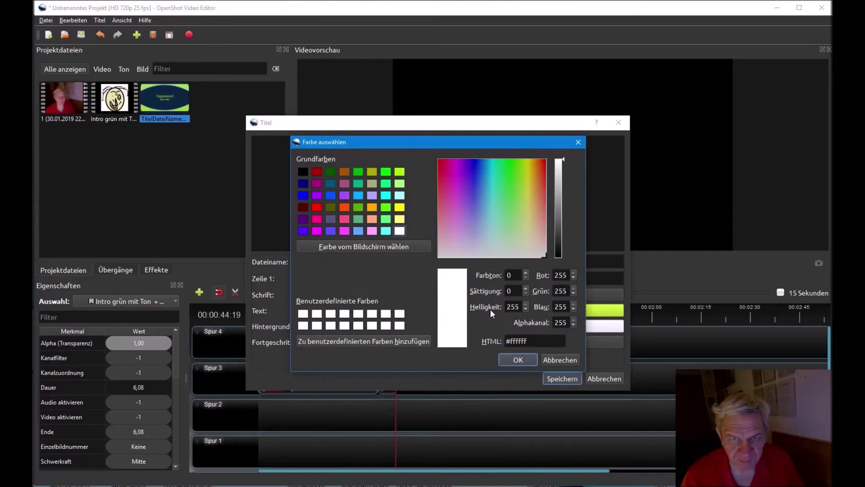
left_click_drag(423, 141, 647, 165)
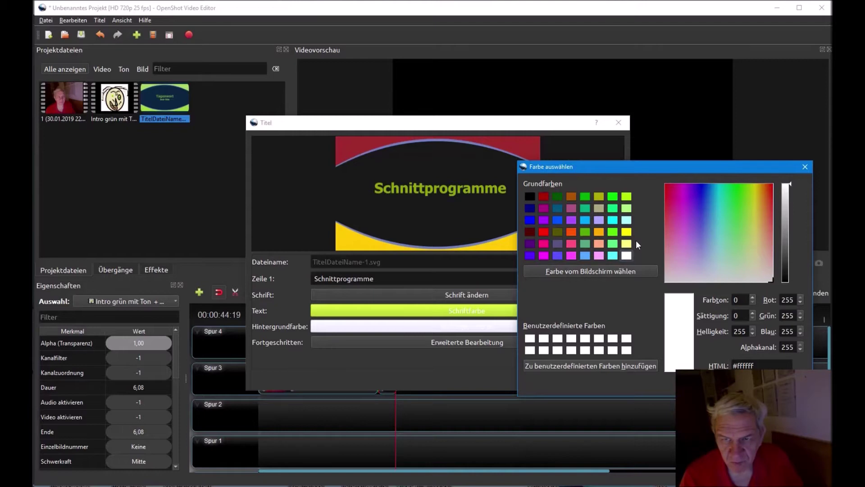
left_click(614, 232)
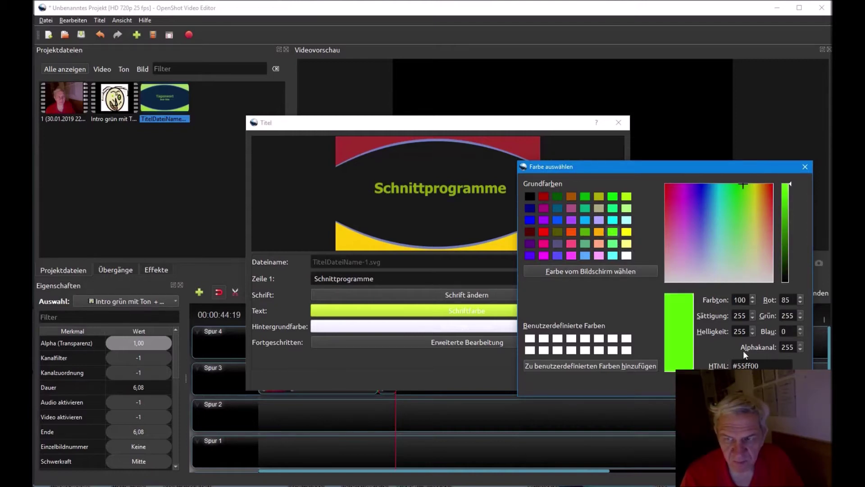
left_click(748, 386)
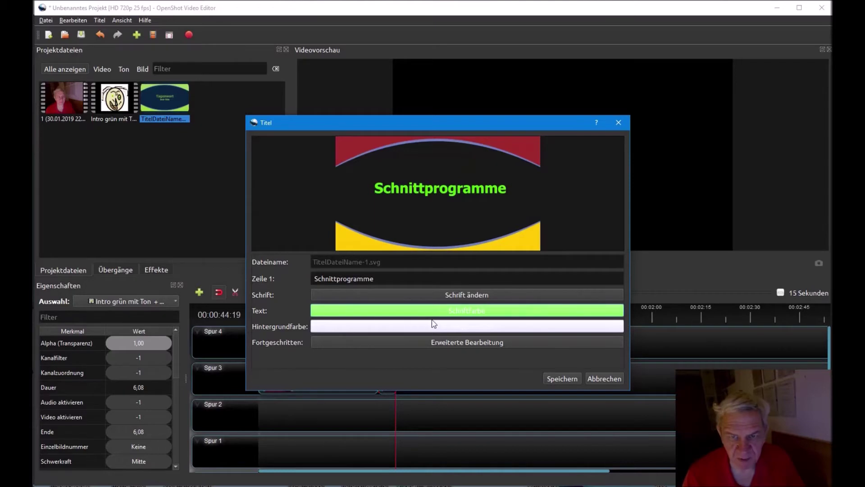
left_click(384, 273)
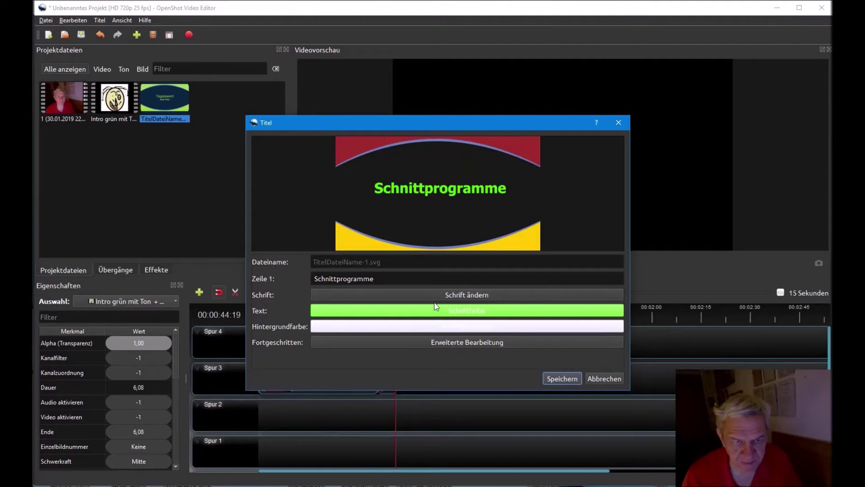
left_click(562, 379)
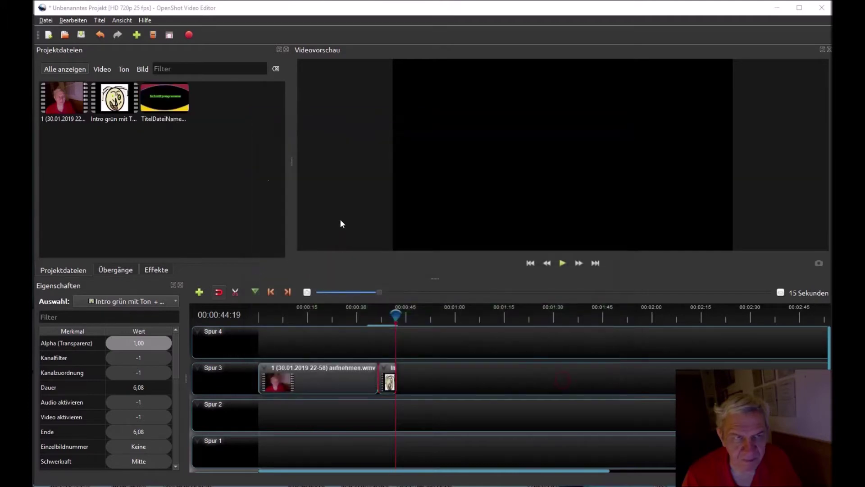
Reopen the title from the project files to review its settings and save it again
right_click(166, 95)
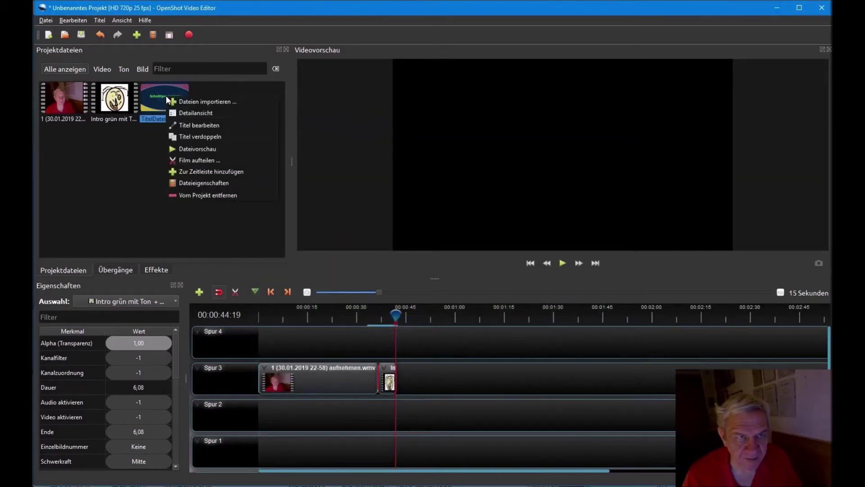
left_click(198, 128)
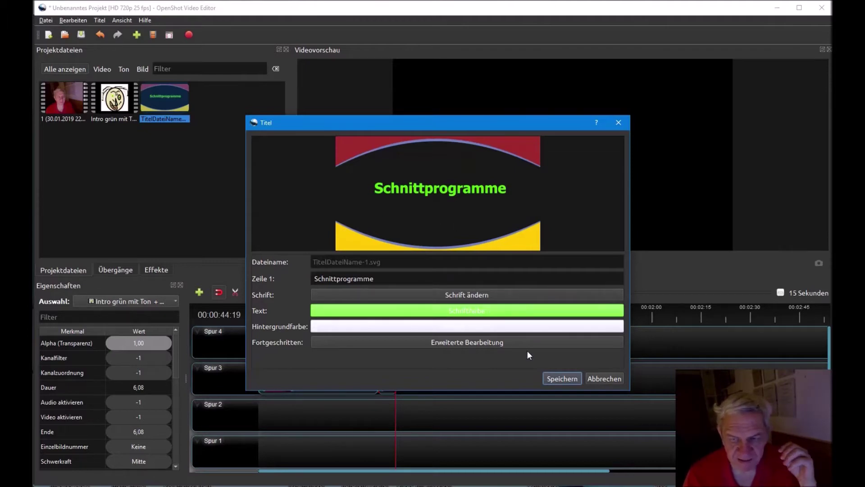
left_click(568, 377)
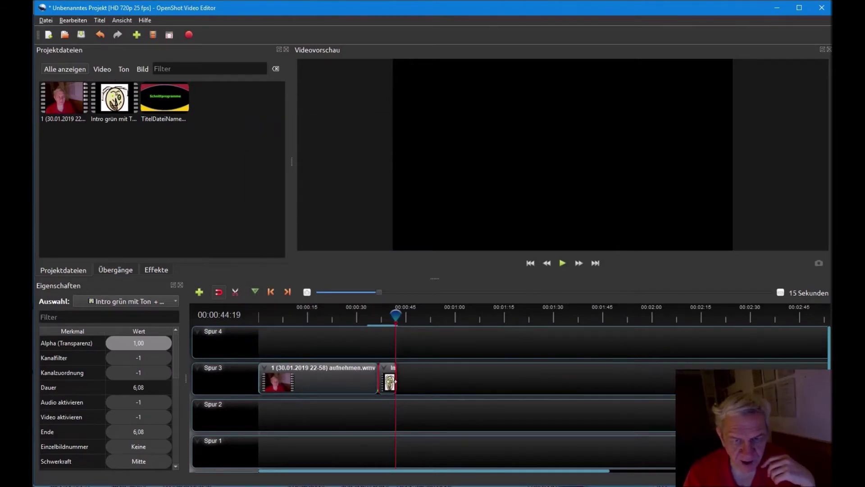
Shift both clips on Spur 3 to a later time and place the "Schnittprogramme" title at the track's start
left_click_drag(388, 380, 507, 380)
left_click(351, 374)
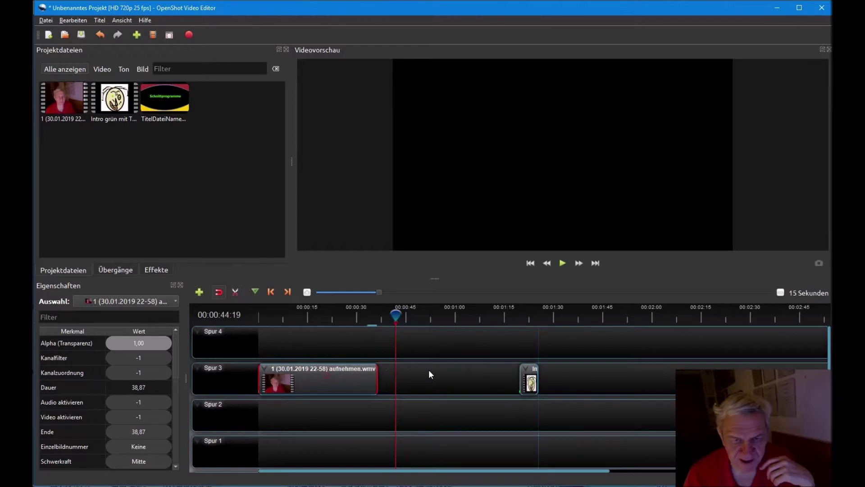
left_click_drag(338, 380, 407, 378)
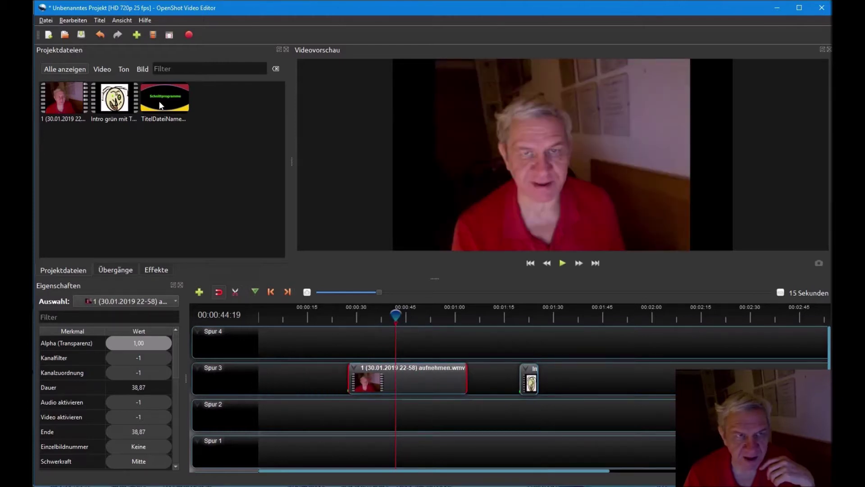
left_click_drag(159, 101, 258, 370)
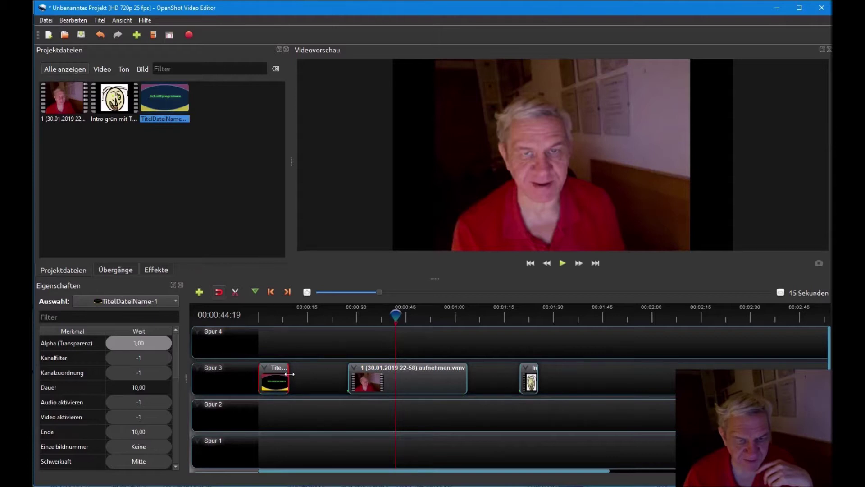
Close the gaps on Spur 3 by placing the webcam recording directly after the title and the intro clip directly after the recording
left_click(384, 373)
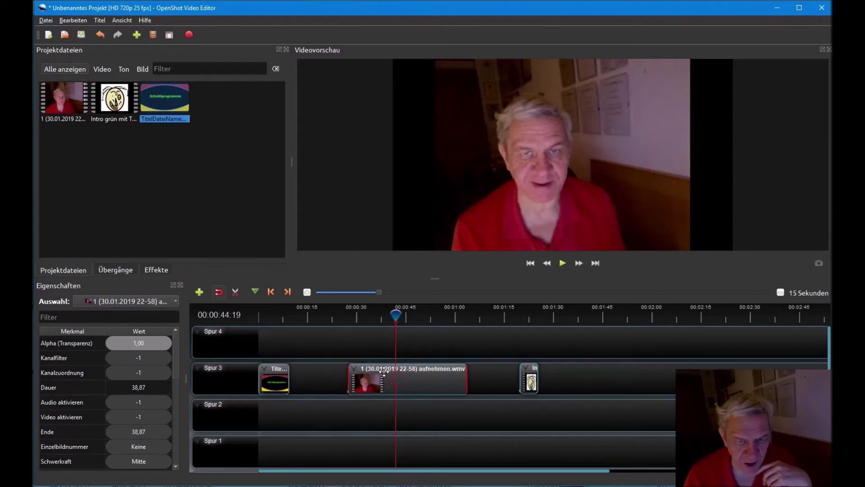
left_click_drag(413, 381, 373, 375)
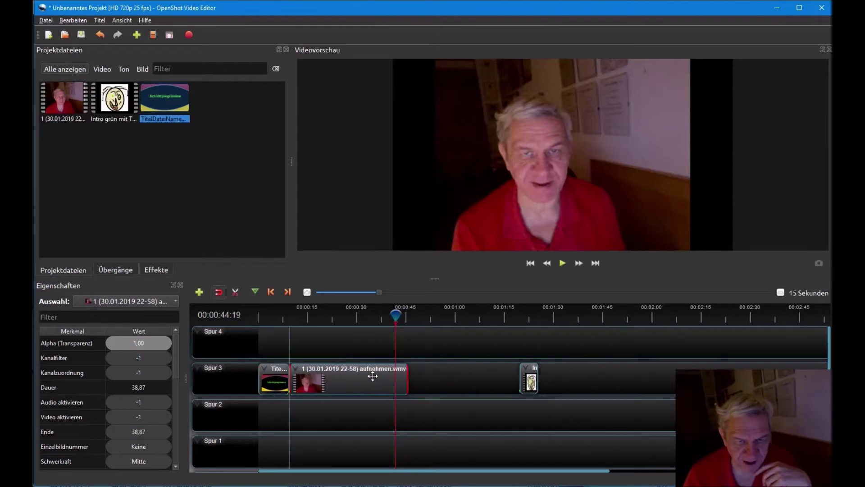
right_click(529, 373)
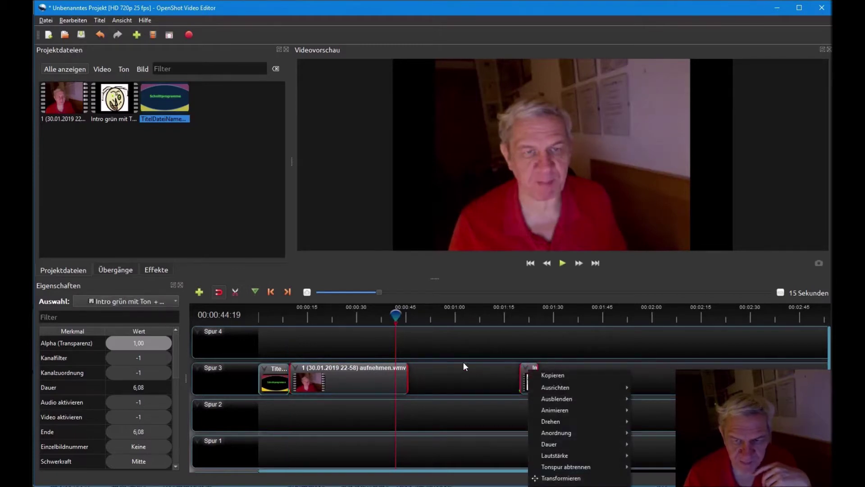
left_click(475, 384)
left_click_drag(531, 374, 416, 369)
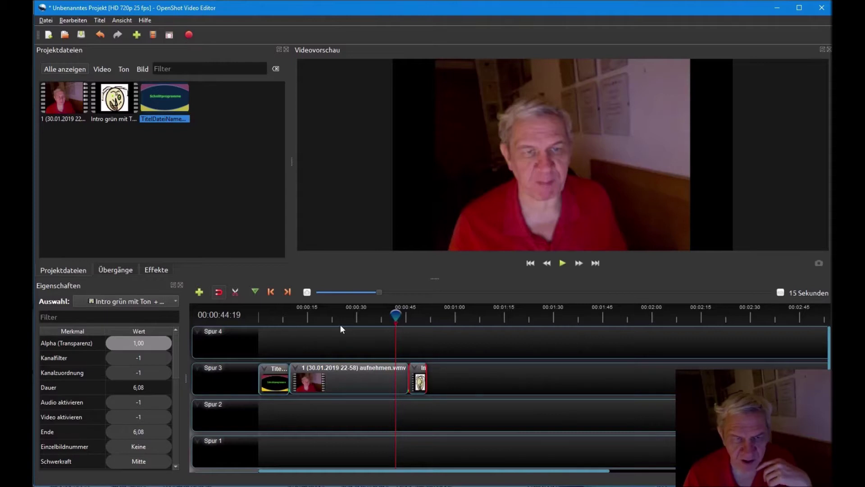
Place a second 5.04-second instance of the title on Spur 4 above the recording's start and preview the timeline from the opening title
left_click_drag(156, 99, 304, 347)
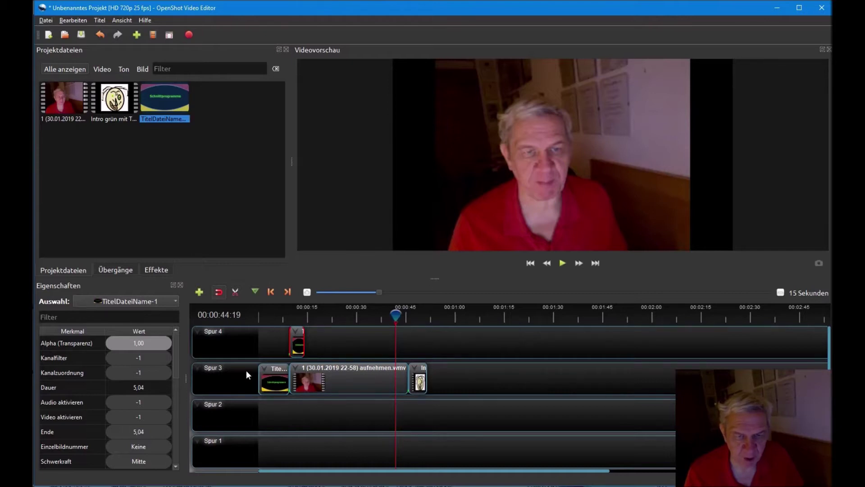
left_click(271, 343)
left_click_drag(396, 315, 277, 317)
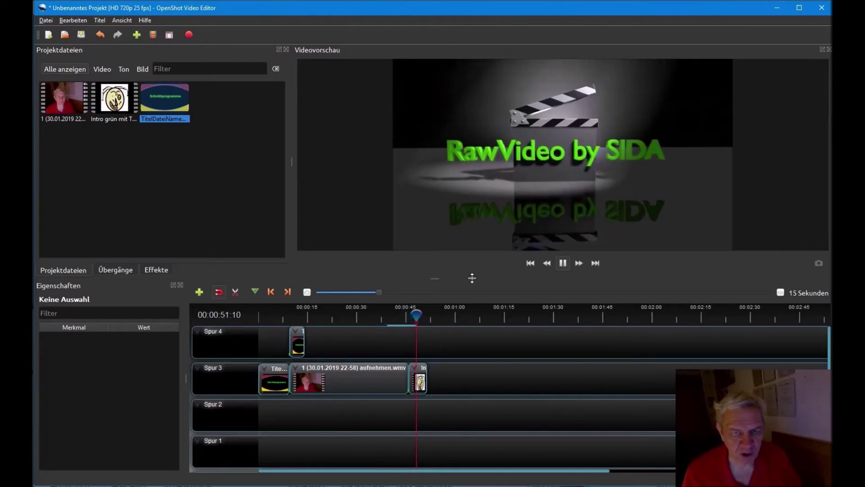
left_click(563, 263)
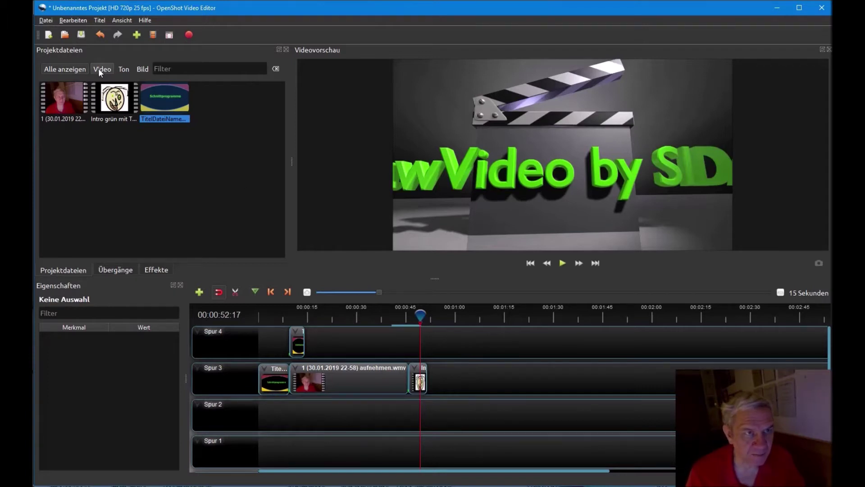
Look through the list of available video effects and their descriptions from beginning to end
left_click(156, 269)
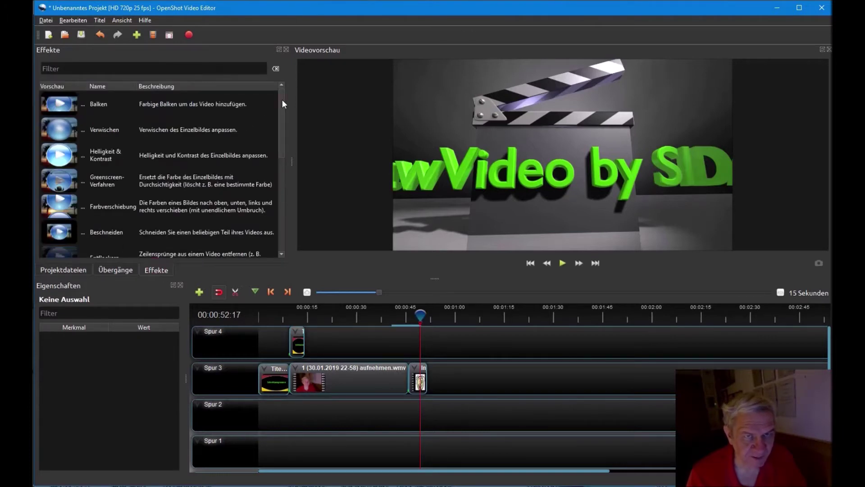
left_click_drag(280, 102, 282, 220)
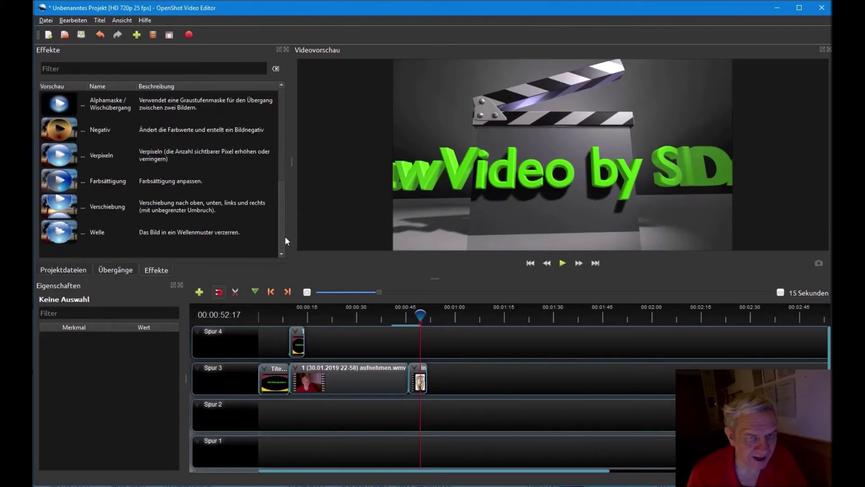
left_click(276, 236)
left_click_drag(284, 205, 282, 175)
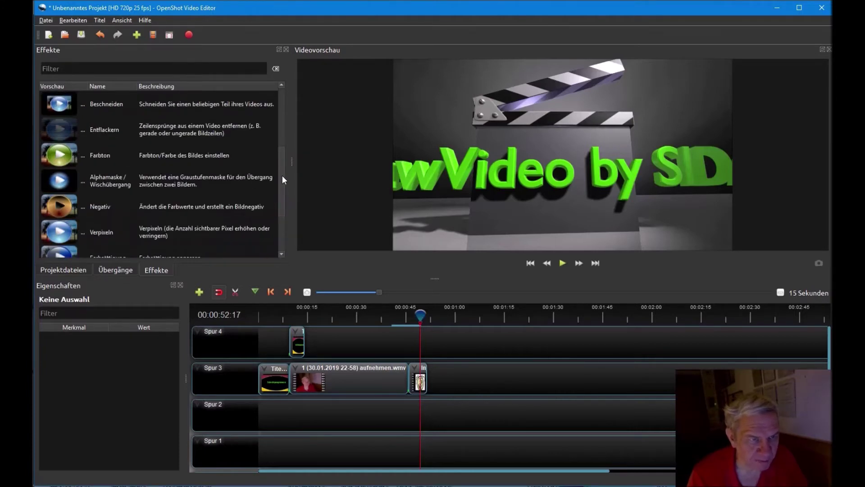
scroll(231, 210, "down", 1)
left_click_drag(281, 182, 294, 104)
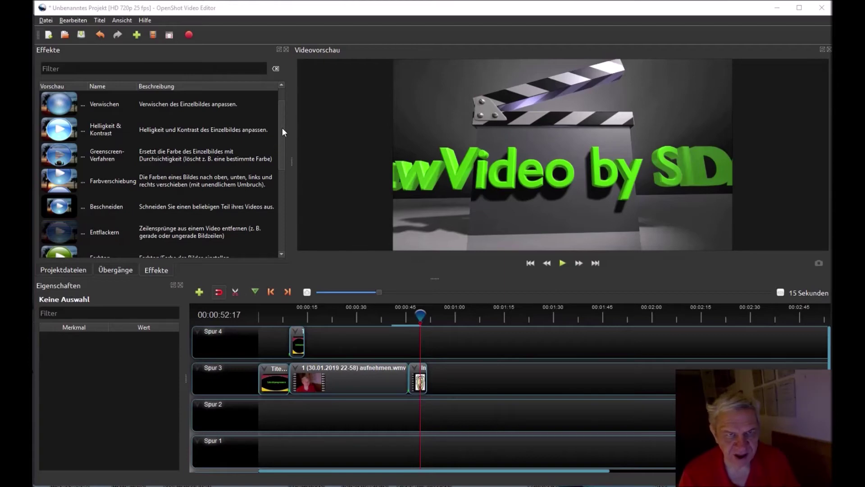
left_click_drag(281, 129, 278, 115)
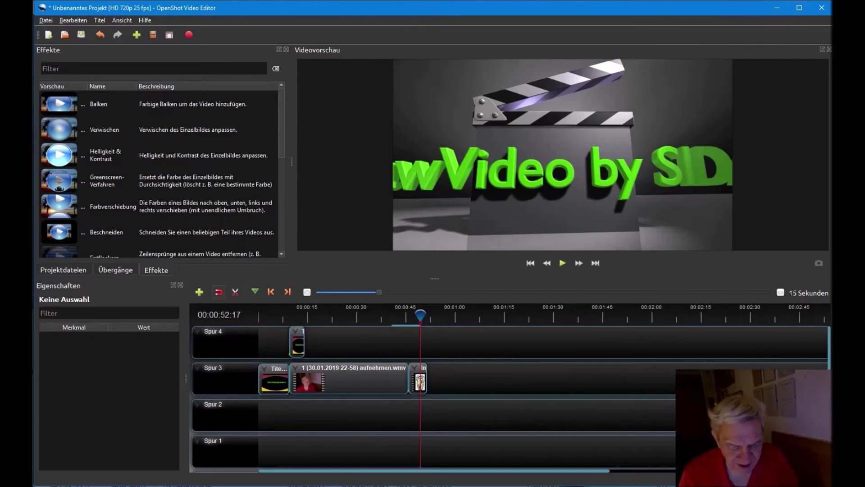
Switch to Shotcut, look at its filter view and bring up the playlist
key("alt+Tab")
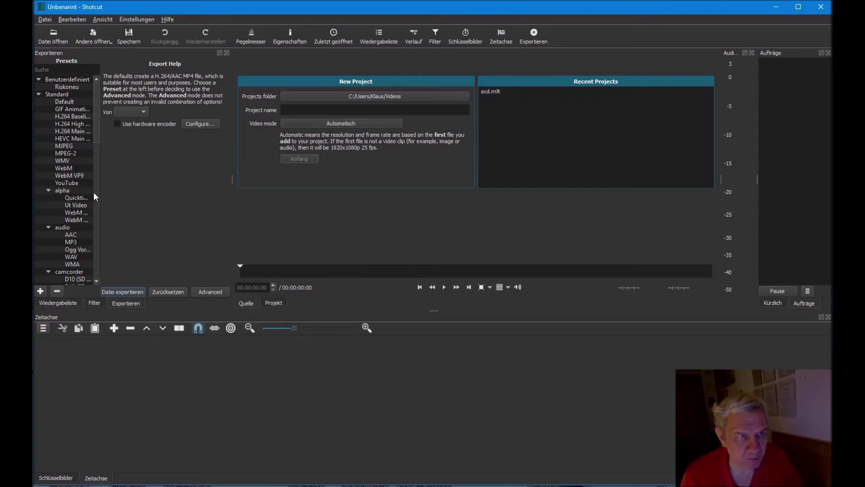
left_click(61, 304)
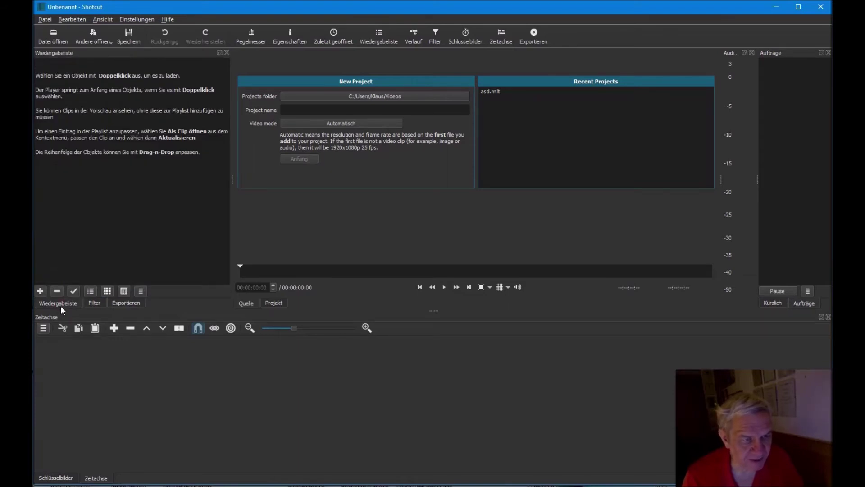
left_click(94, 305)
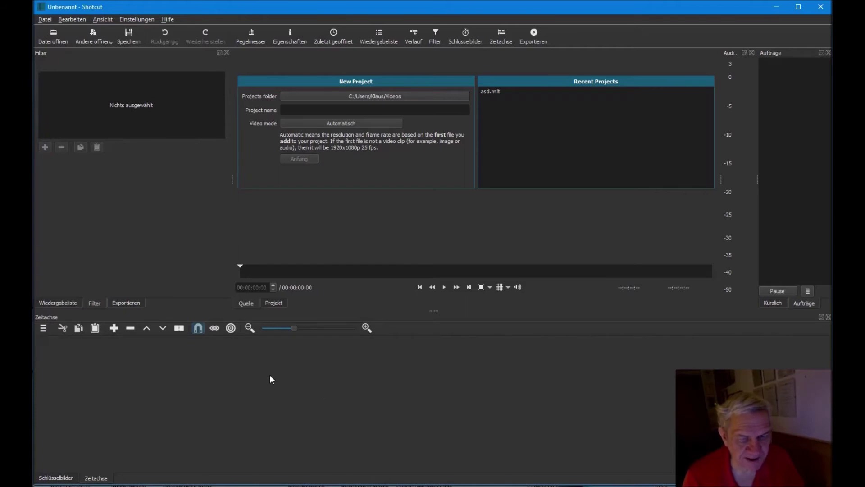
left_click(58, 303)
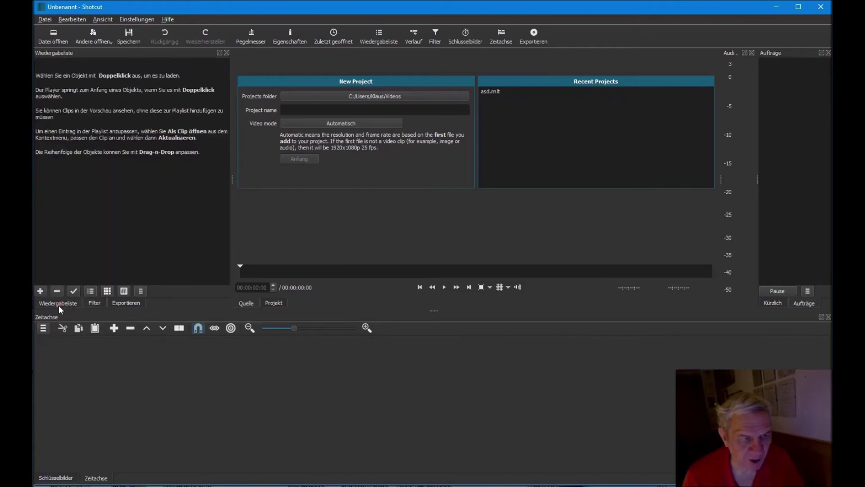
Open "1 (30.01.2019 22-58) aufnehmen.wmv" from the Bilder folder and place it at the start of the timeline on track V1
left_click(54, 39)
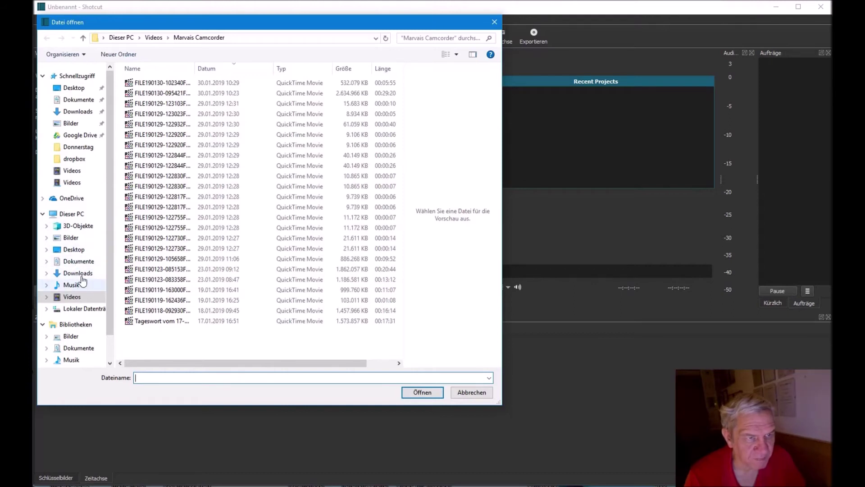
left_click(74, 239)
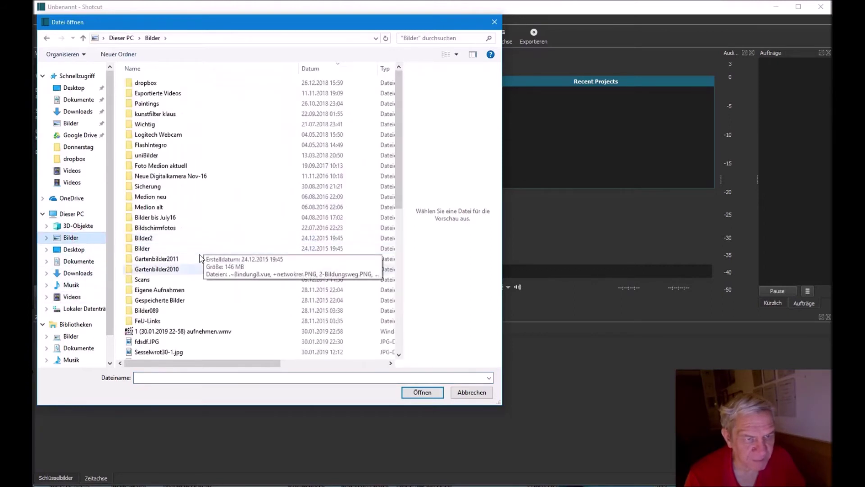
left_click(181, 332)
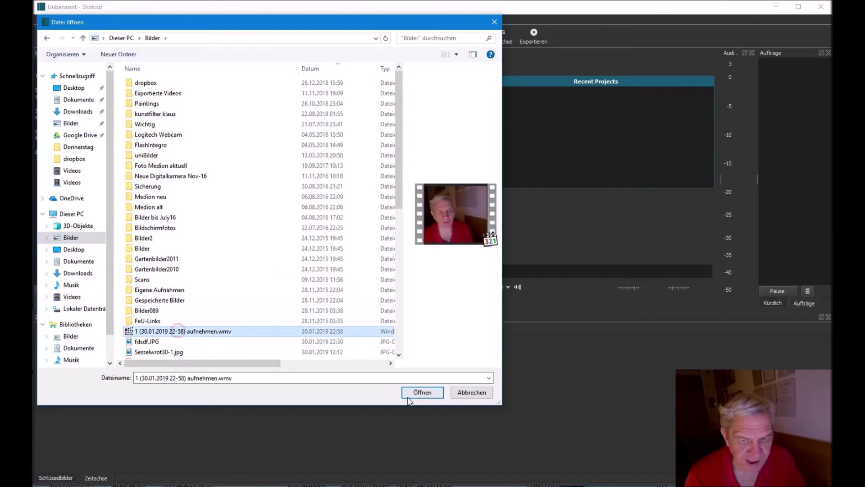
left_click(421, 393)
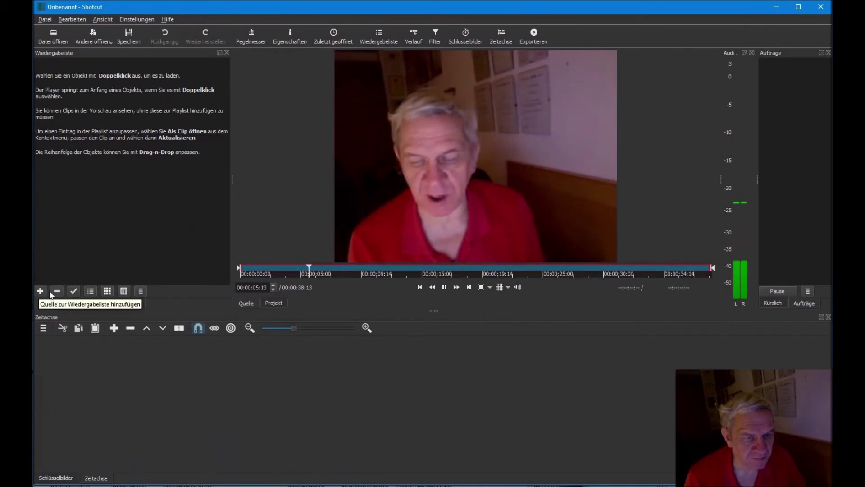
left_click_drag(402, 180, 103, 346)
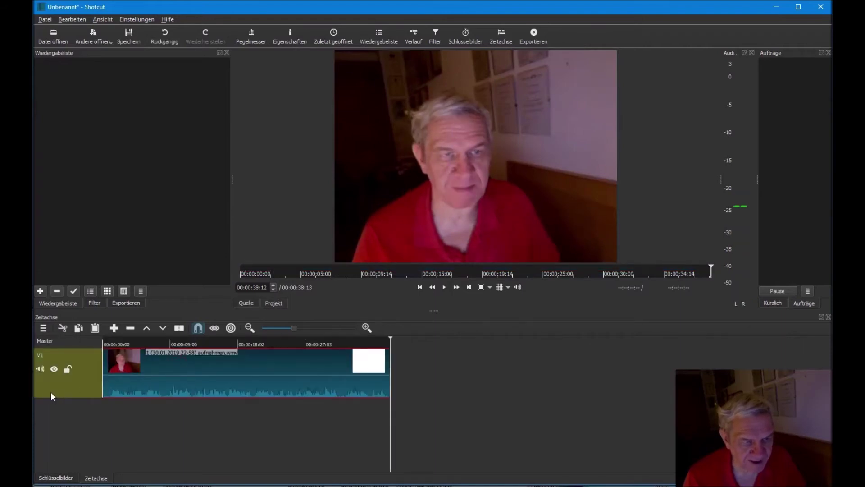